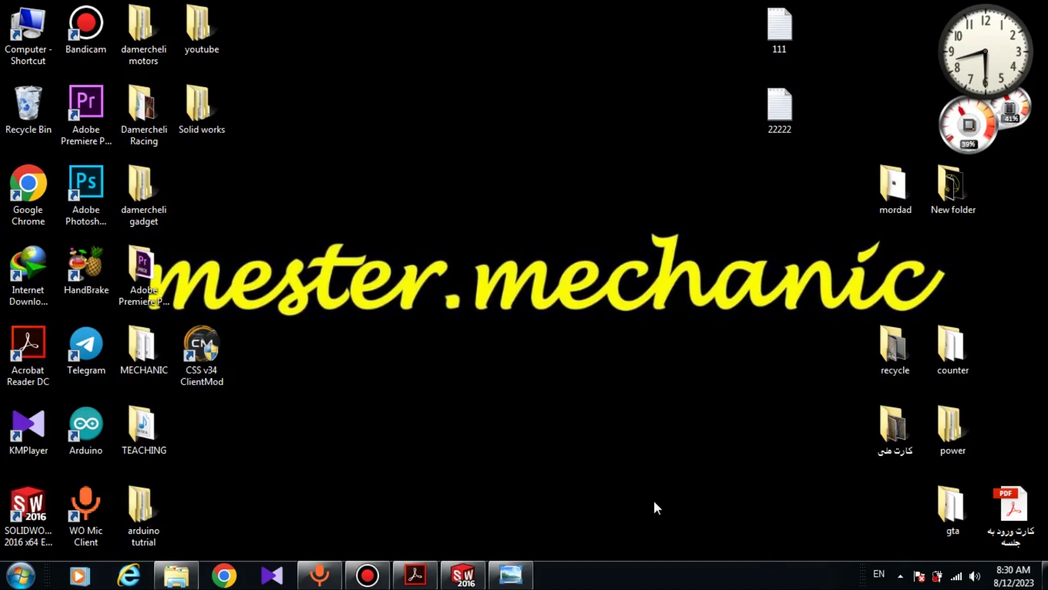
Bring back the finished green disc, tilt it to show its thickness, and display the EXERCISE-01 drawing
click(463, 574)
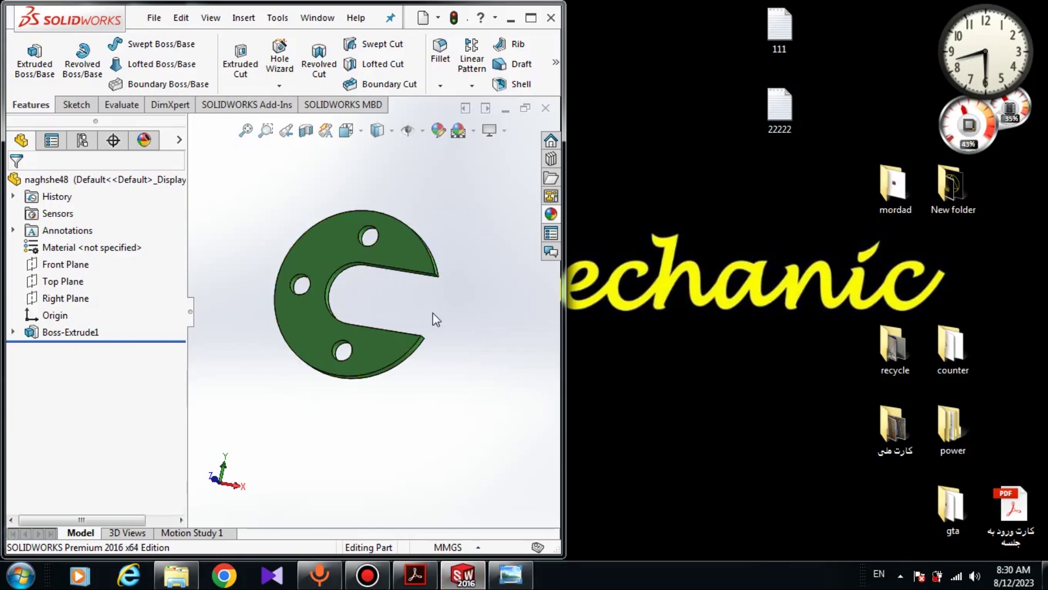
middle_drag(450, 305, 480, 362)
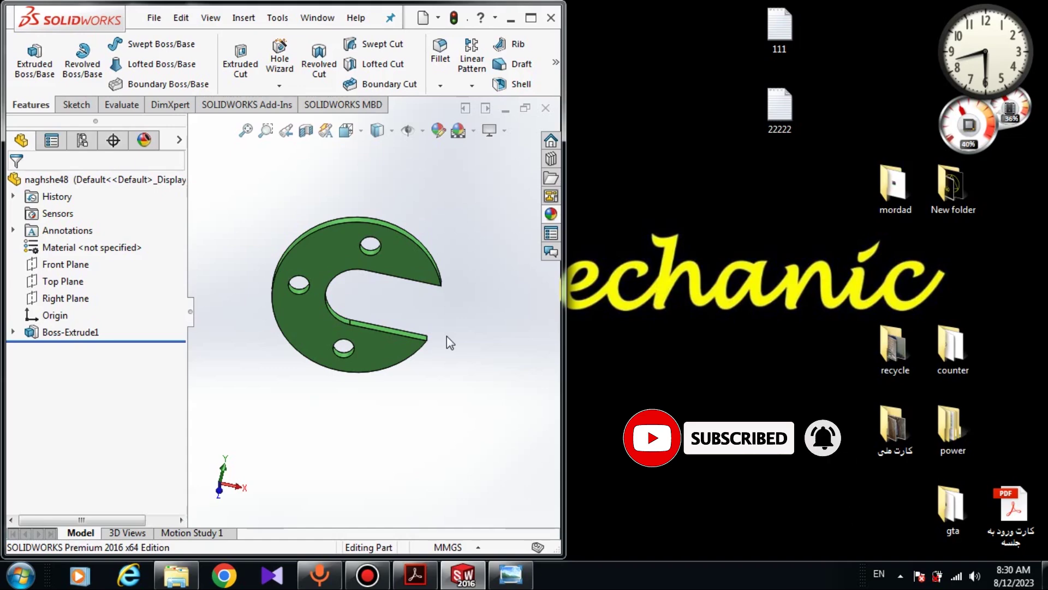
click(511, 575)
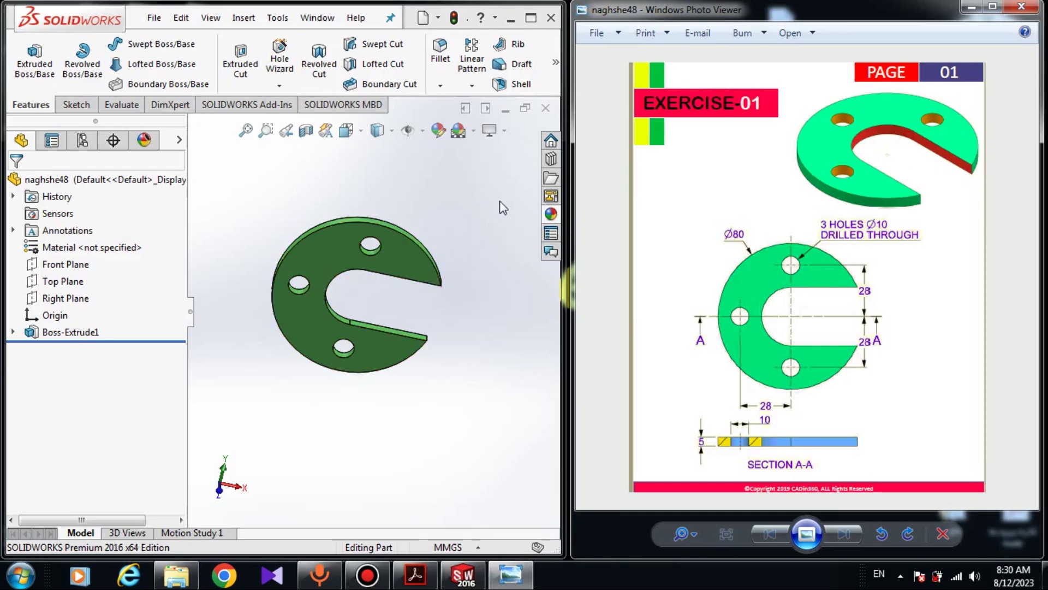
Close the finished disc and create a new empty Part document (Part2)
click(545, 108)
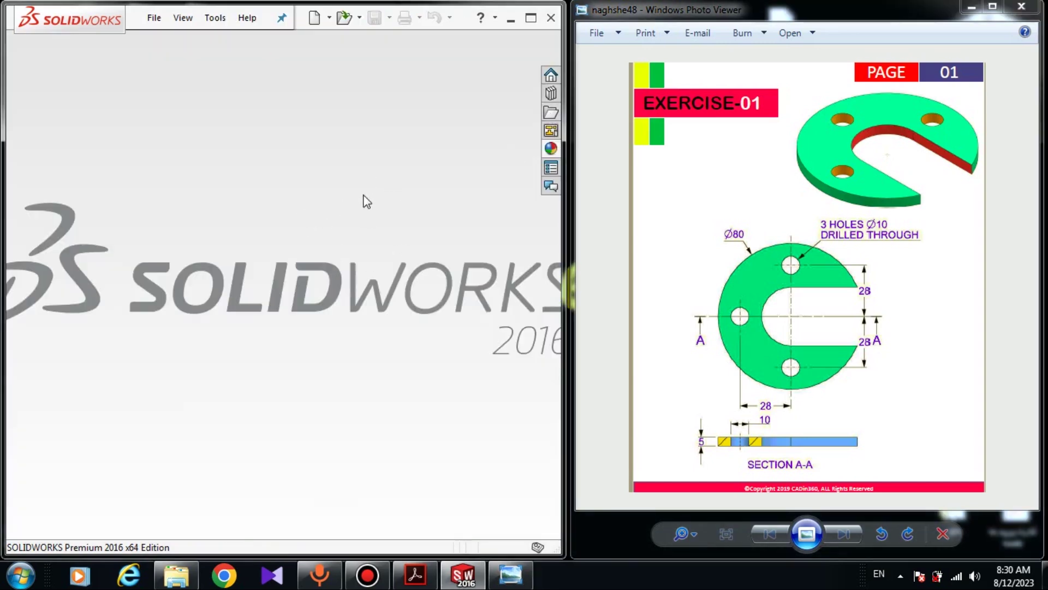
click(316, 19)
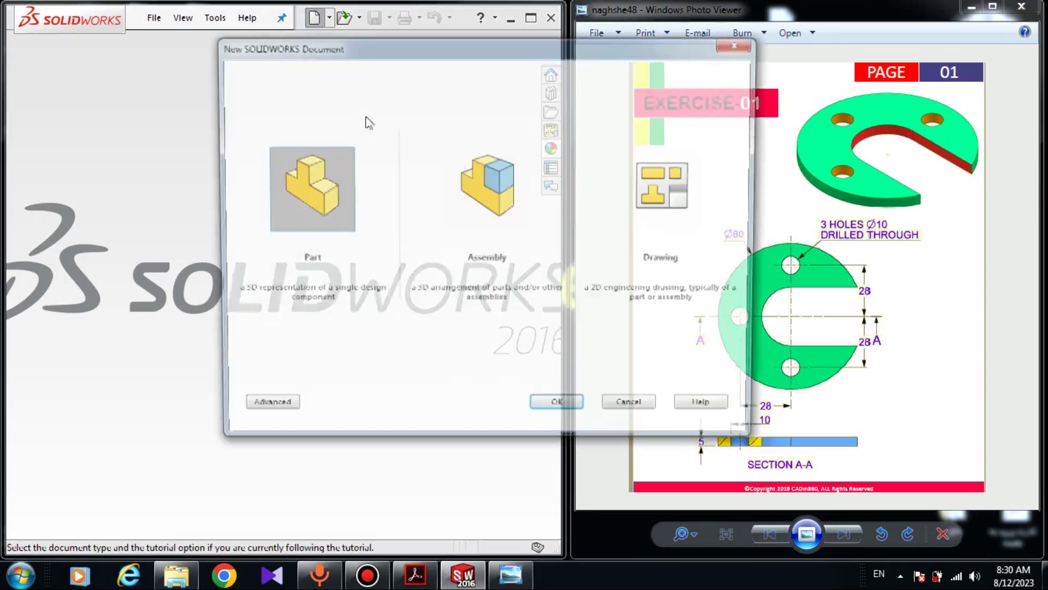
click(560, 411)
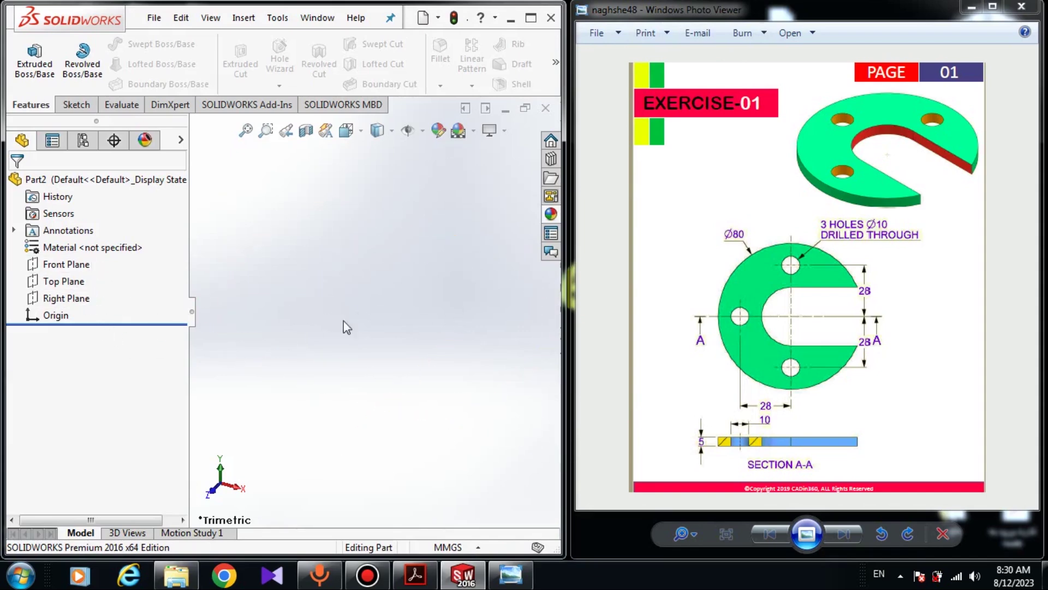
Start a sketch on the Front Plane and draw a circle centred on the origin
click(82, 267)
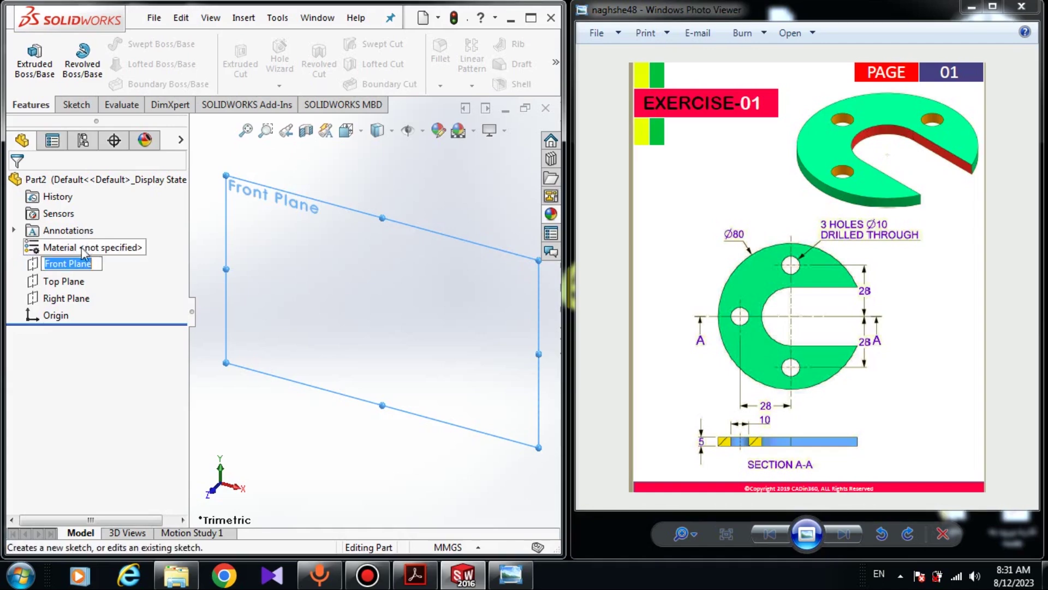
click(54, 245)
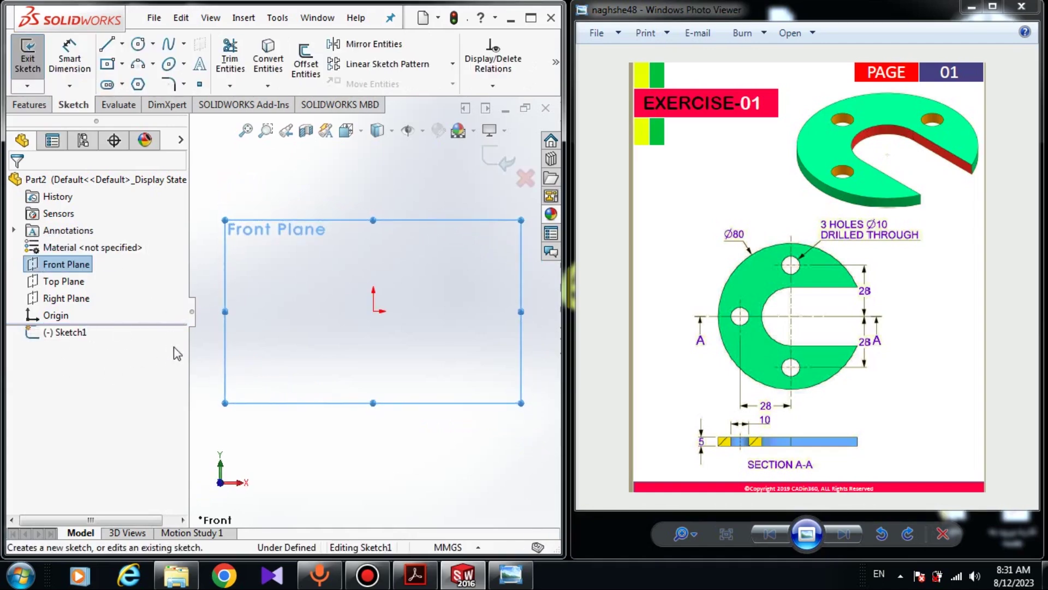
click(323, 367)
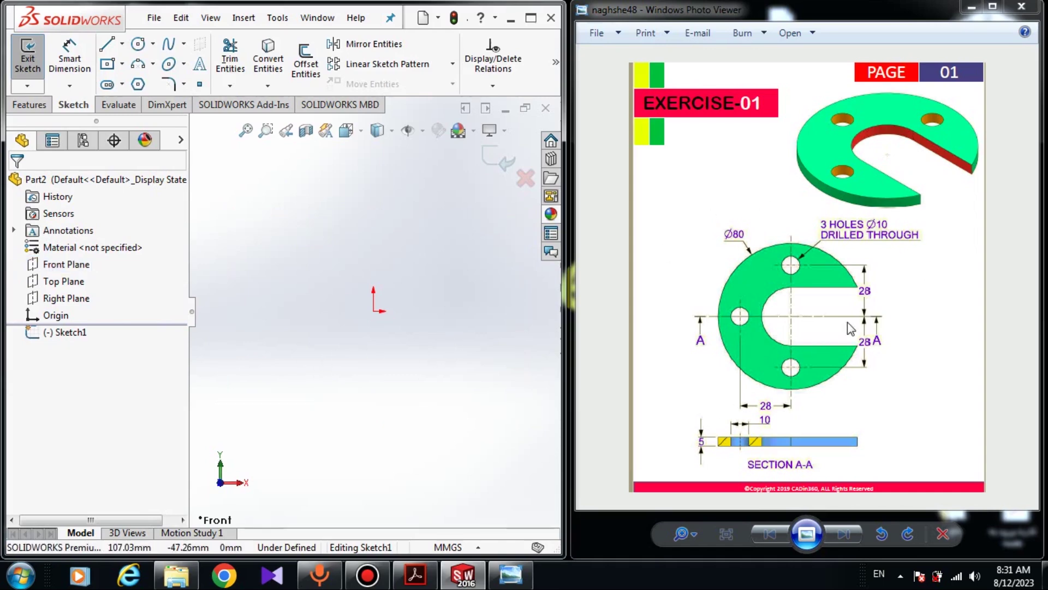
click(139, 43)
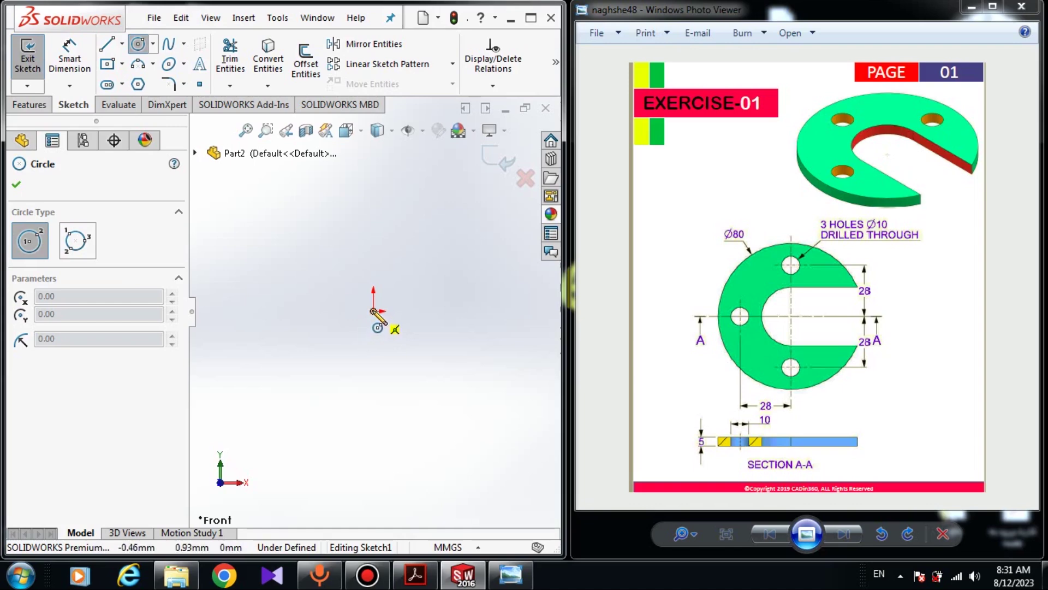
drag(373, 311, 413, 429)
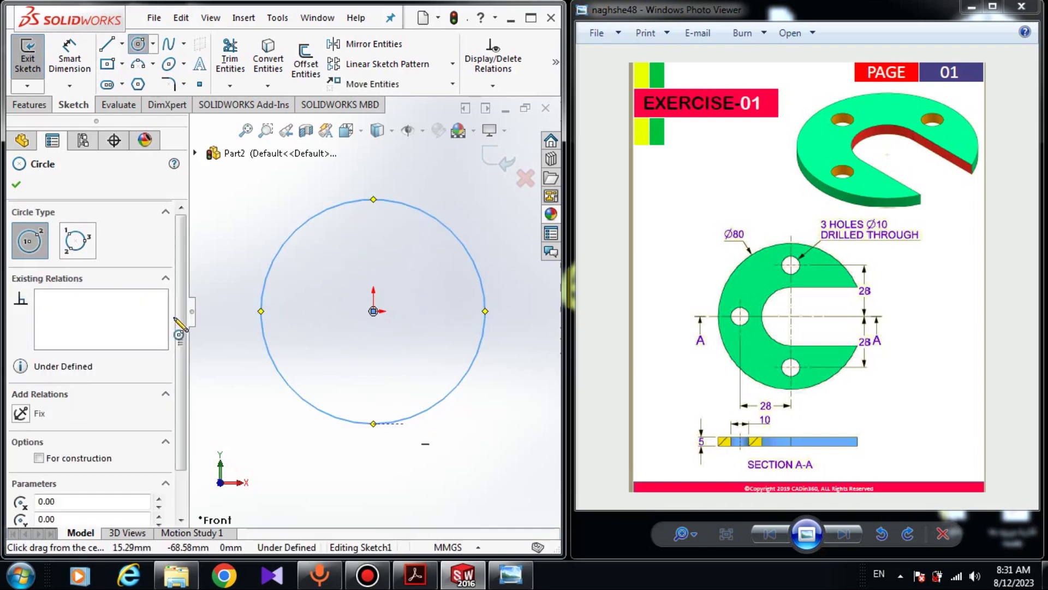
click(16, 184)
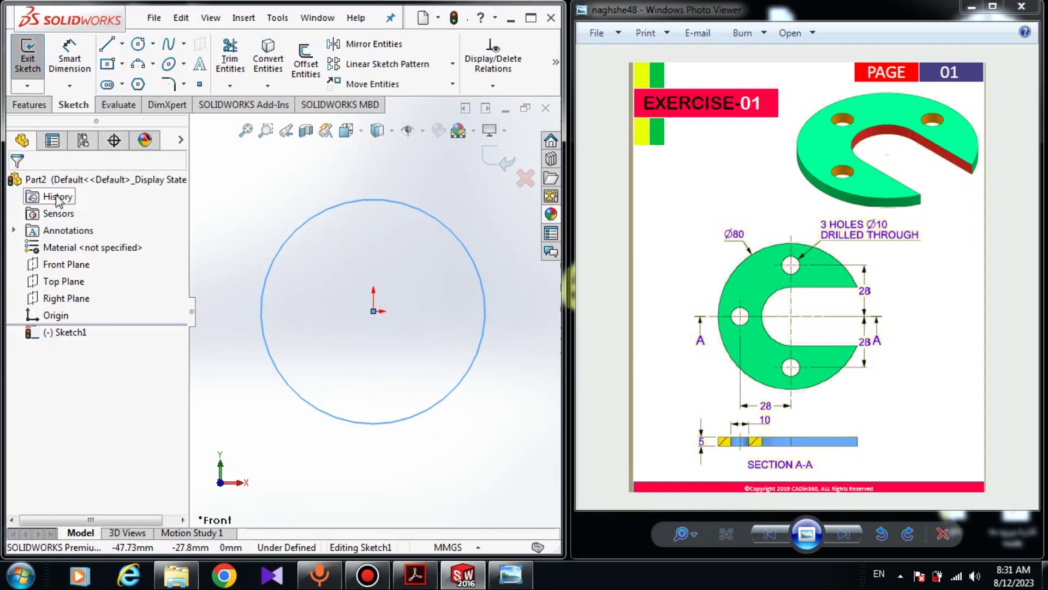
Dimension the circle's diameter to 80
click(70, 54)
click(294, 232)
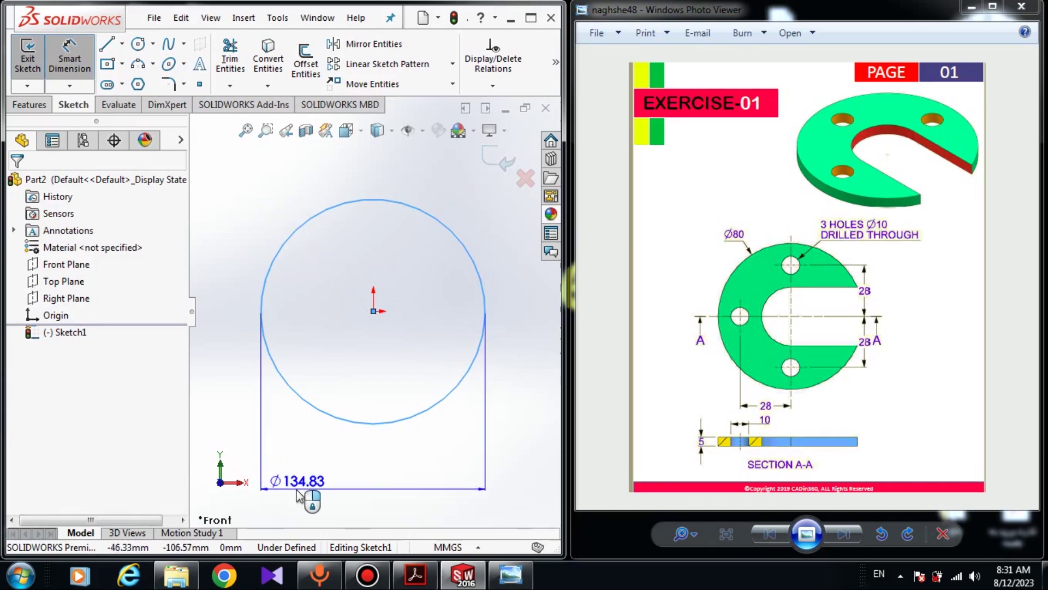
click(299, 495)
text(8)
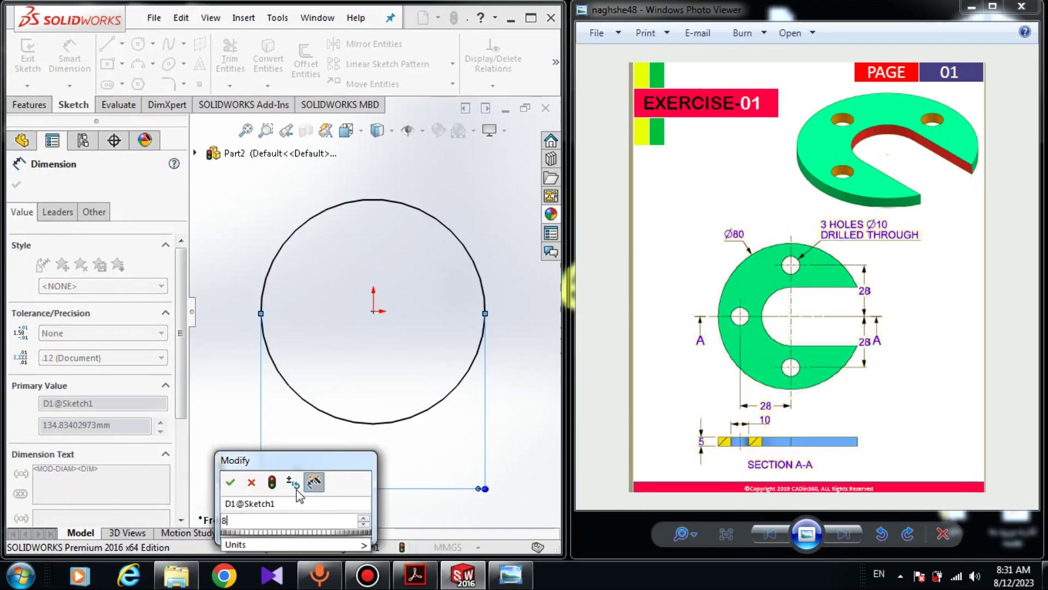
text(0)
key(Return)
key(Escape)
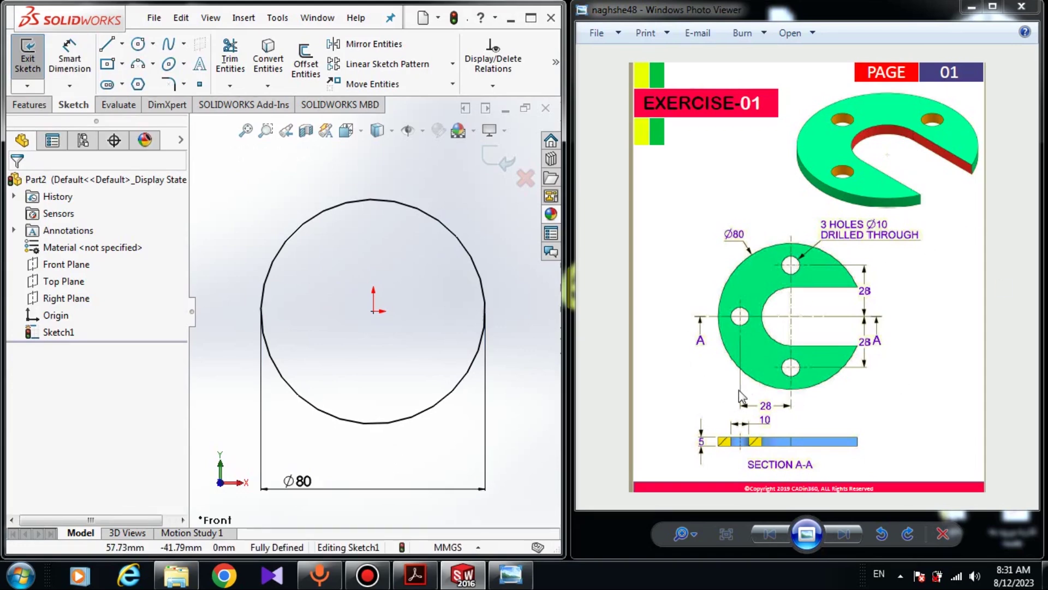
Draw top, bottom and left hole circles inside the Ø80 circle, then display sketch relations
click(138, 44)
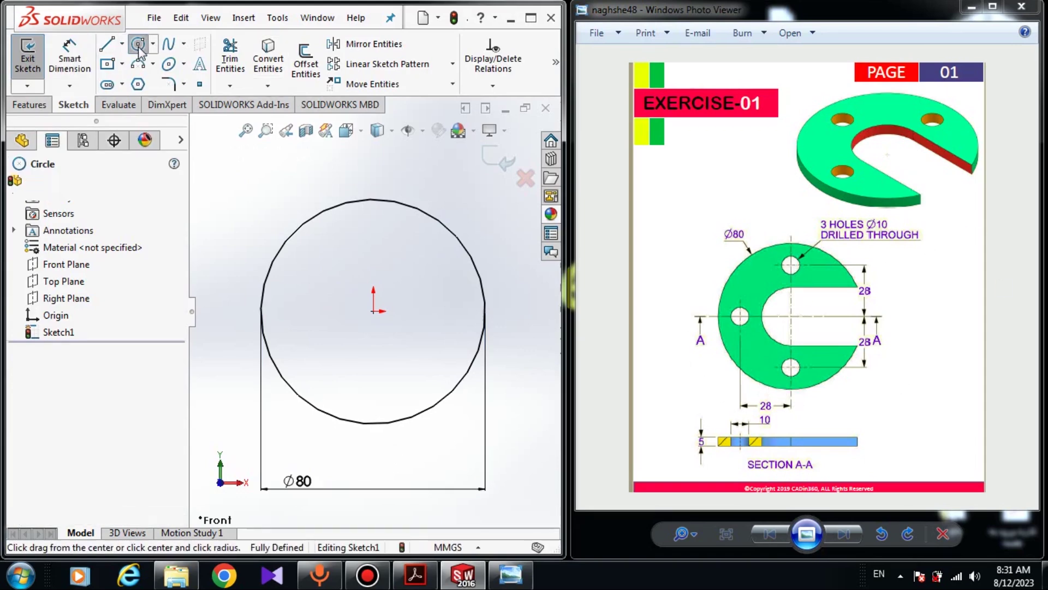
click(390, 237)
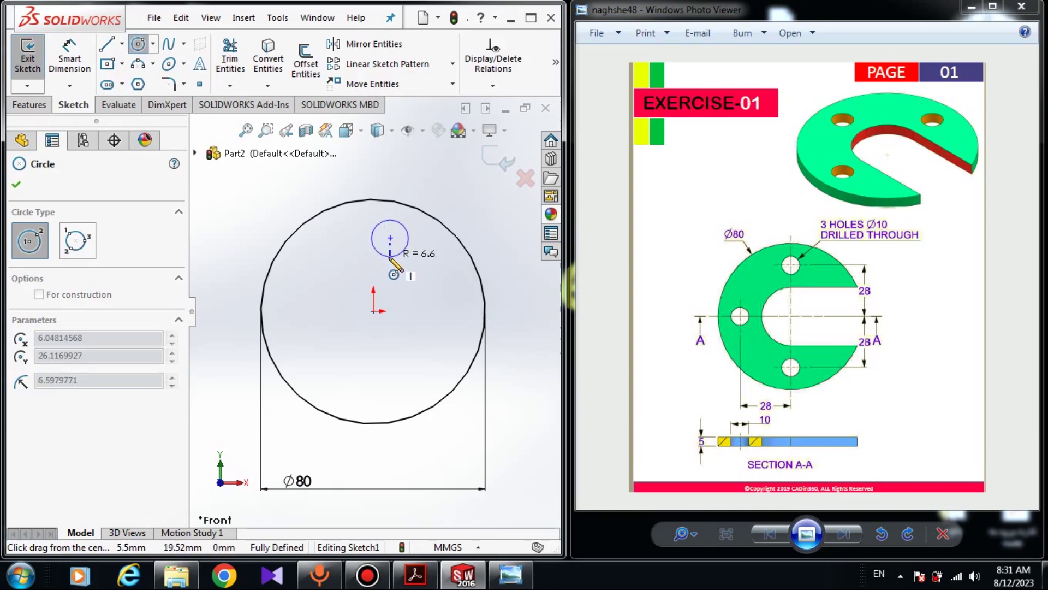
click(403, 251)
click(374, 380)
click(395, 401)
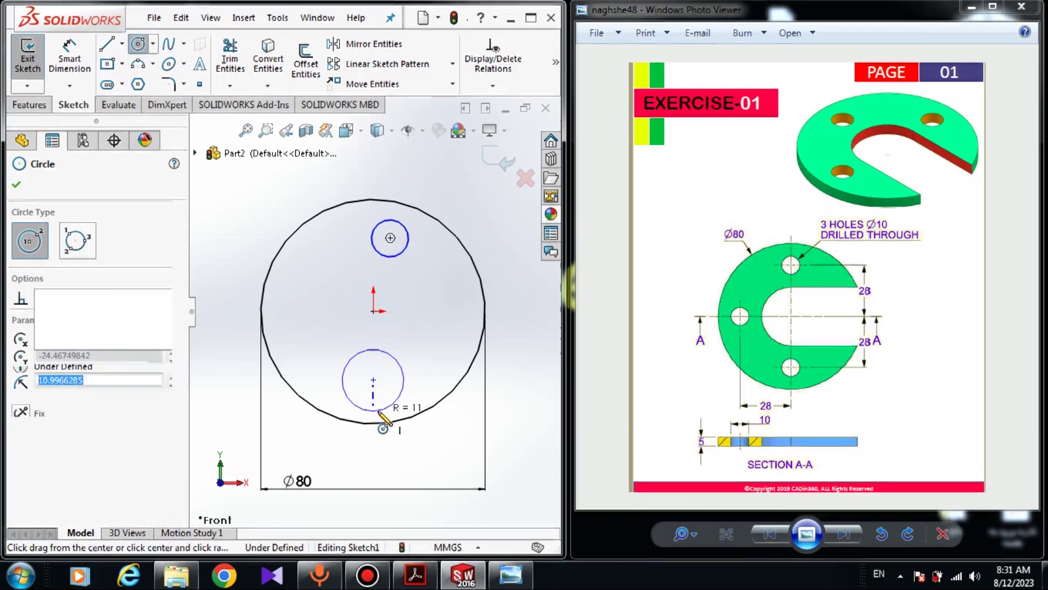
click(313, 302)
click(331, 320)
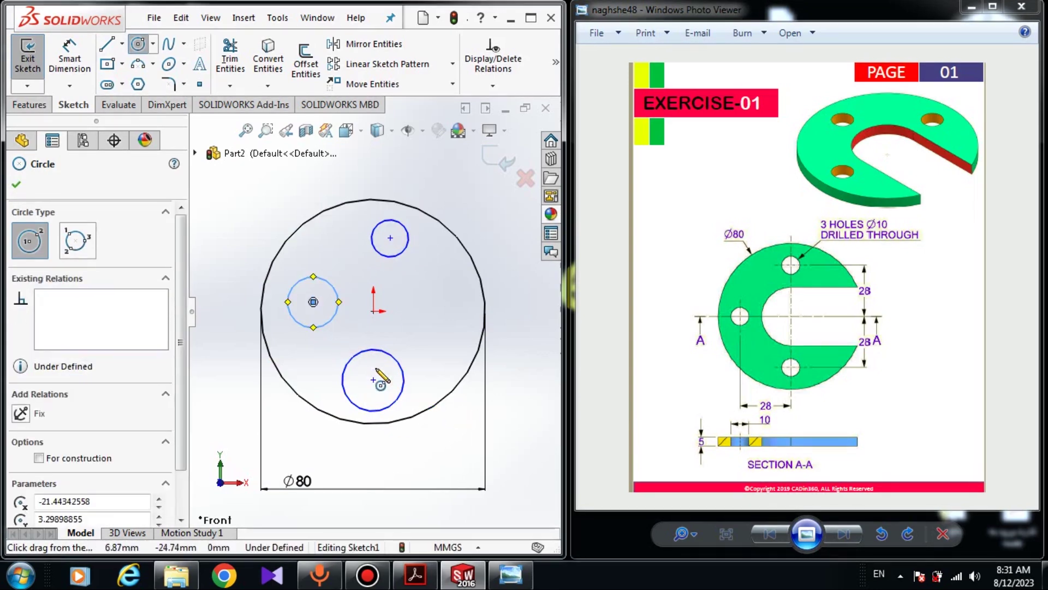
key(Escape)
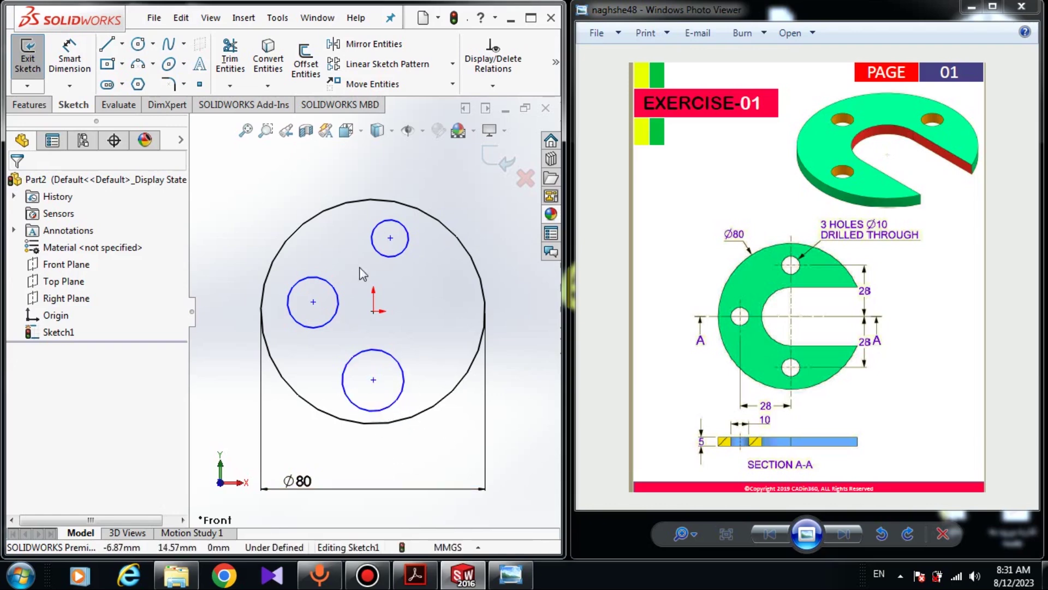
click(409, 134)
click(410, 304)
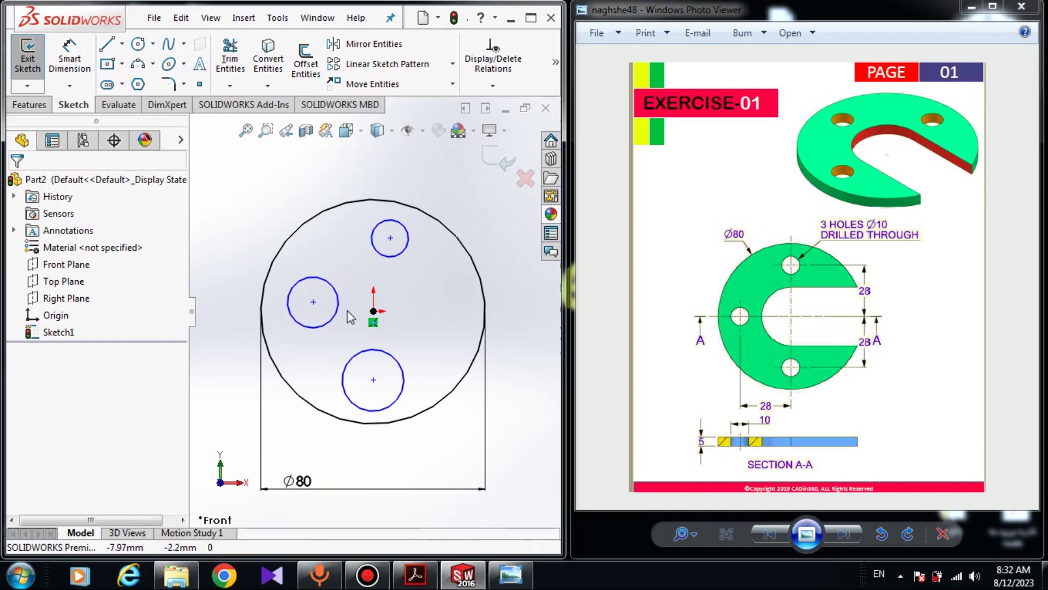
Make the three hole circles equal in size
click(400, 257)
ctrl+click(317, 327)
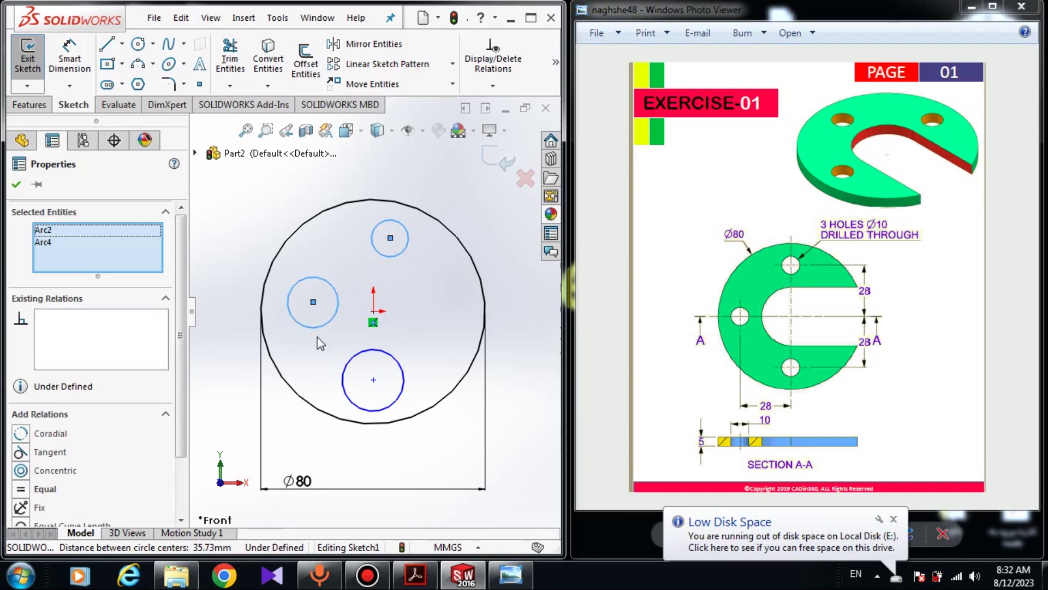
ctrl+click(353, 363)
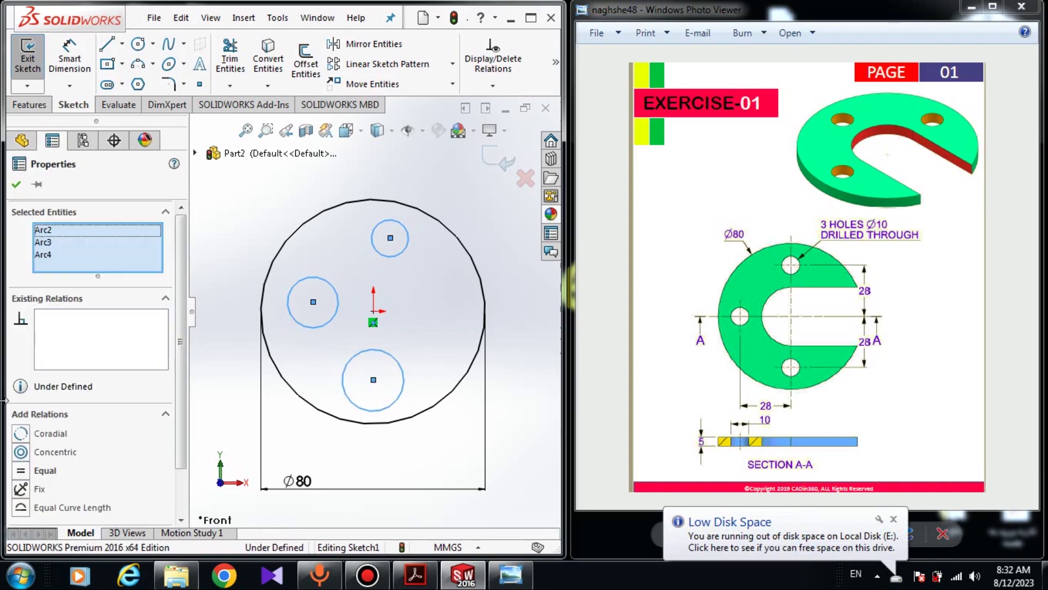
click(22, 471)
click(250, 208)
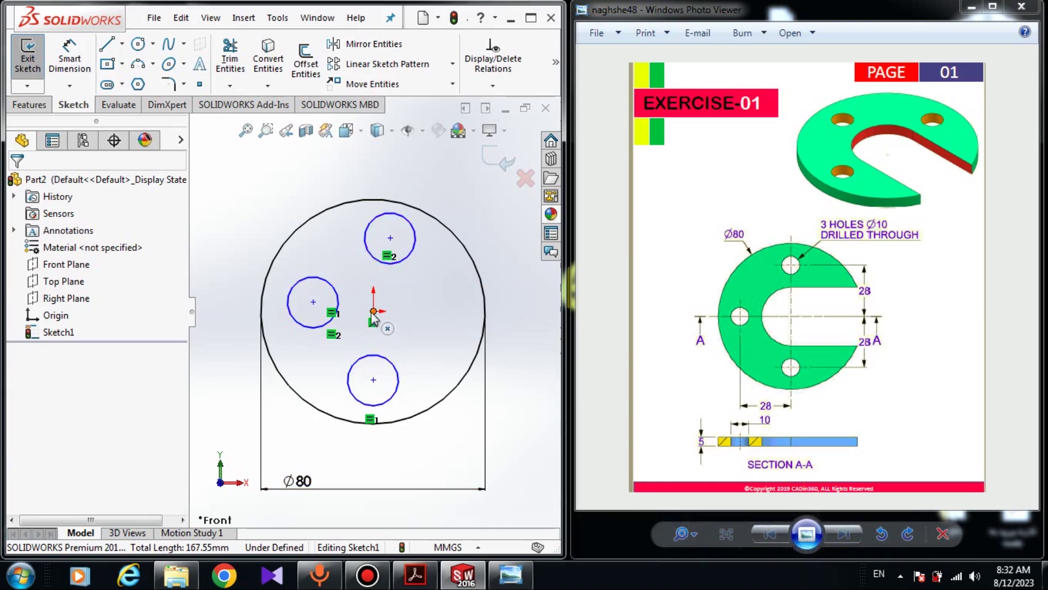
Align the top and bottom hole centres vertically with the origin
click(373, 380)
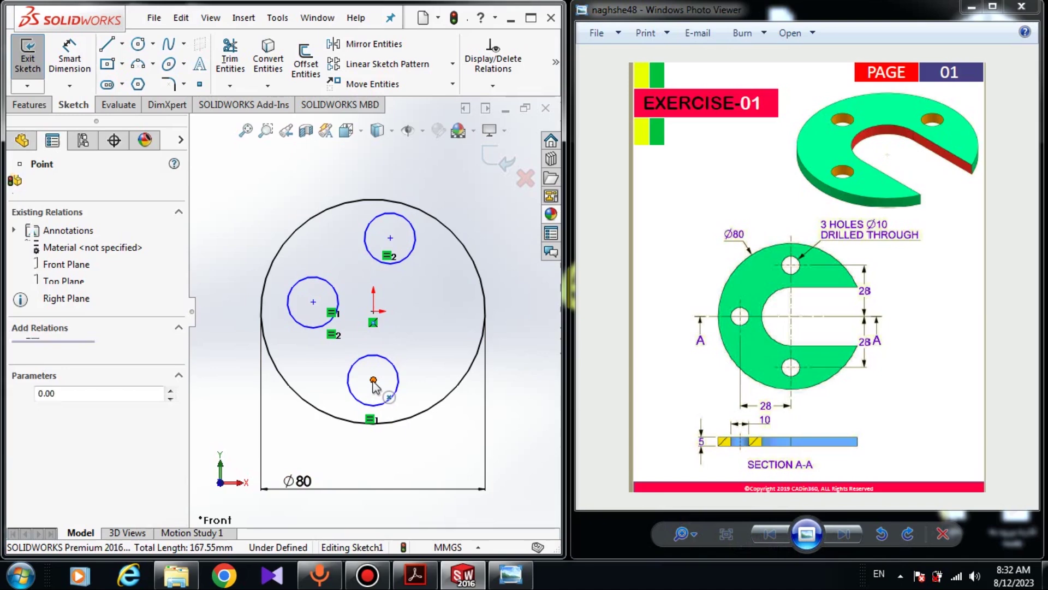
ctrl+click(374, 312)
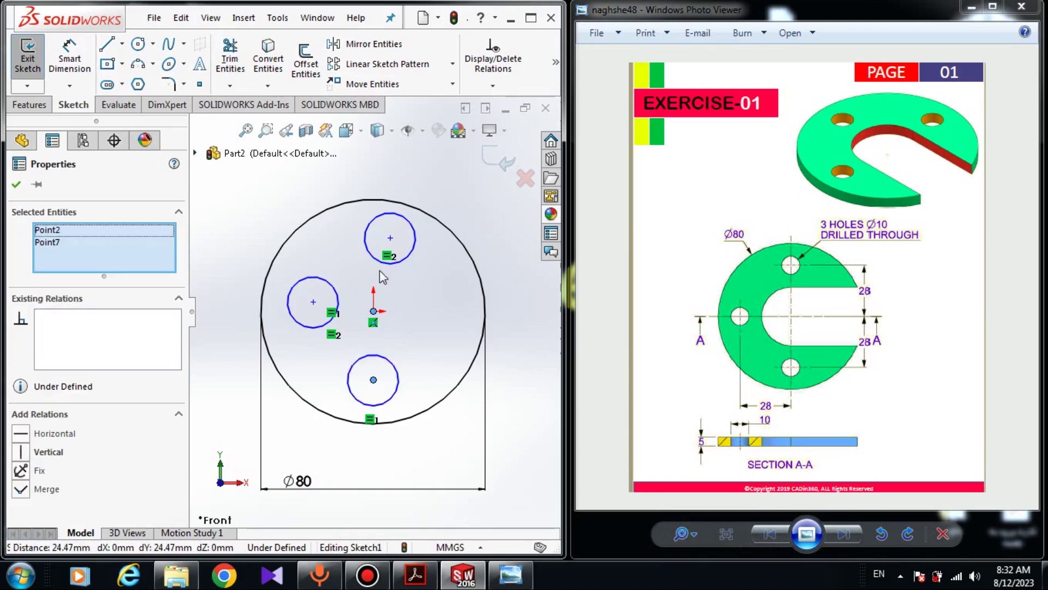
ctrl+click(390, 239)
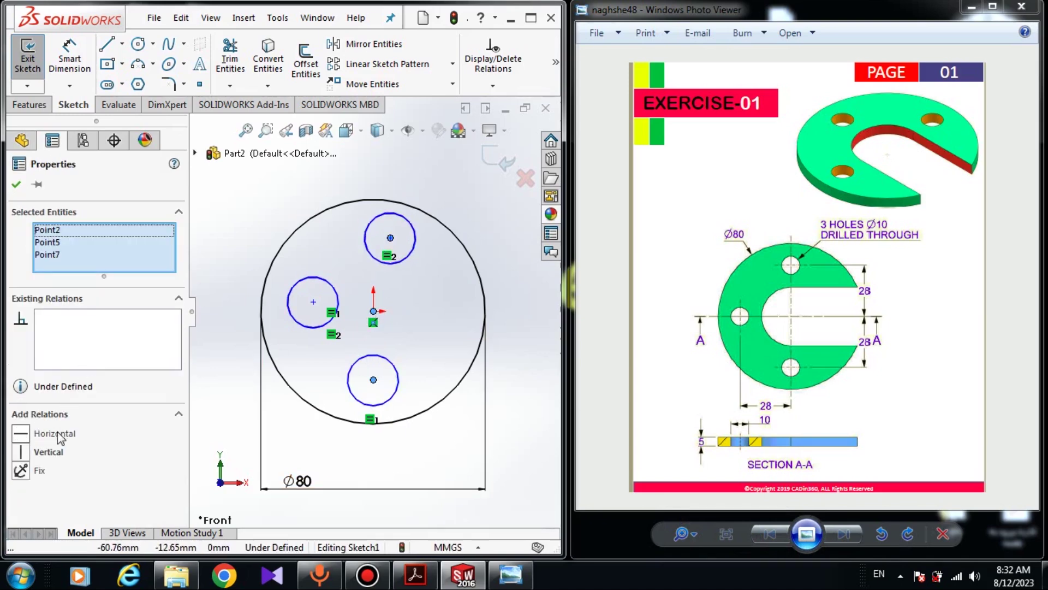
click(22, 452)
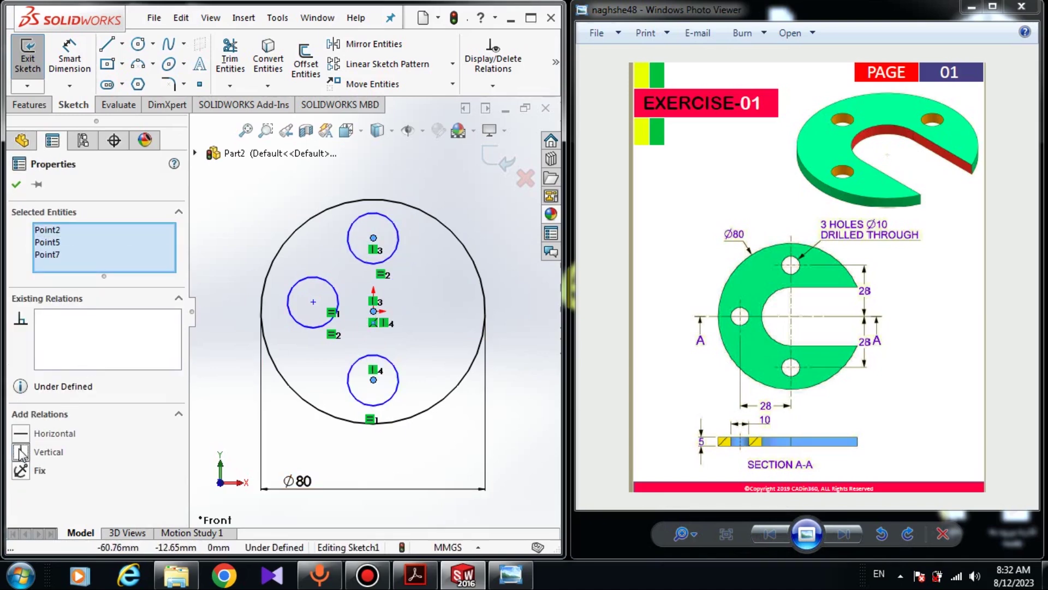
click(17, 184)
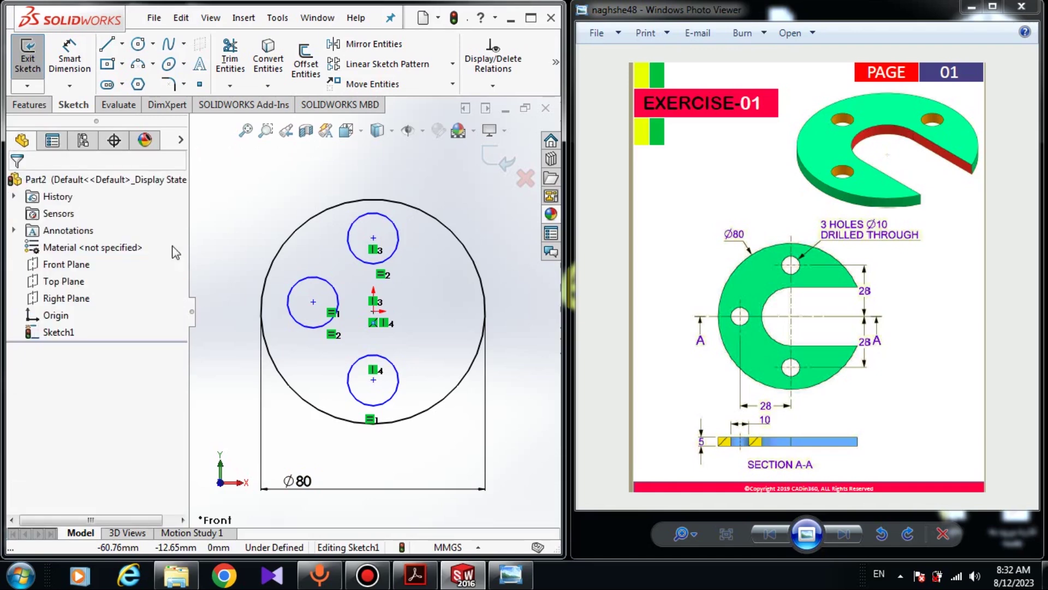
Make the left hole's centre horizontal with the origin
click(313, 303)
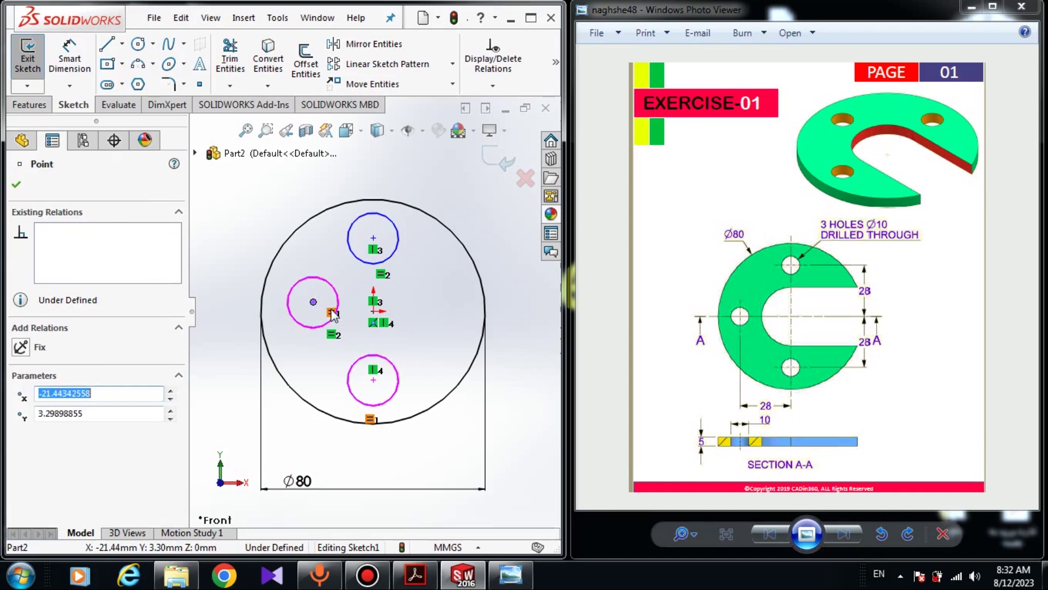
ctrl+click(373, 311)
click(55, 432)
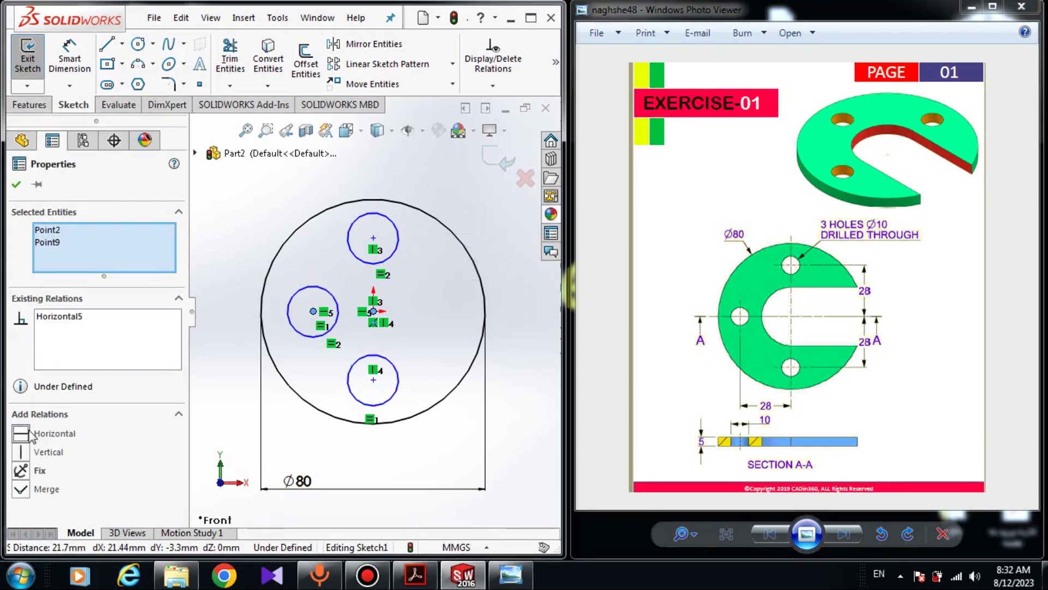
key(Escape)
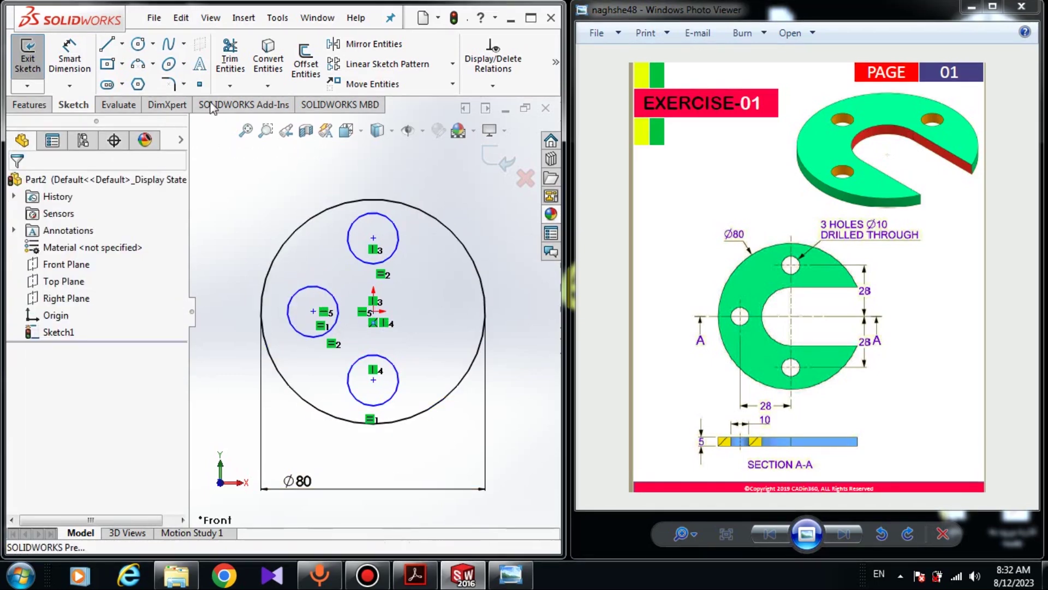
Dimension the top hole's diameter to 10 mm
click(69, 60)
click(396, 250)
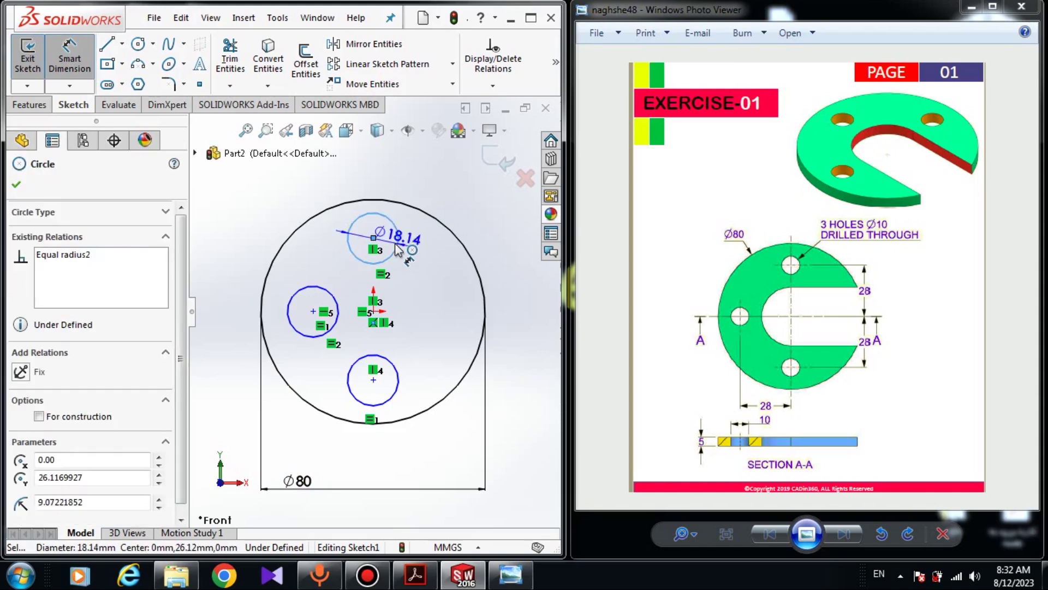
click(468, 181)
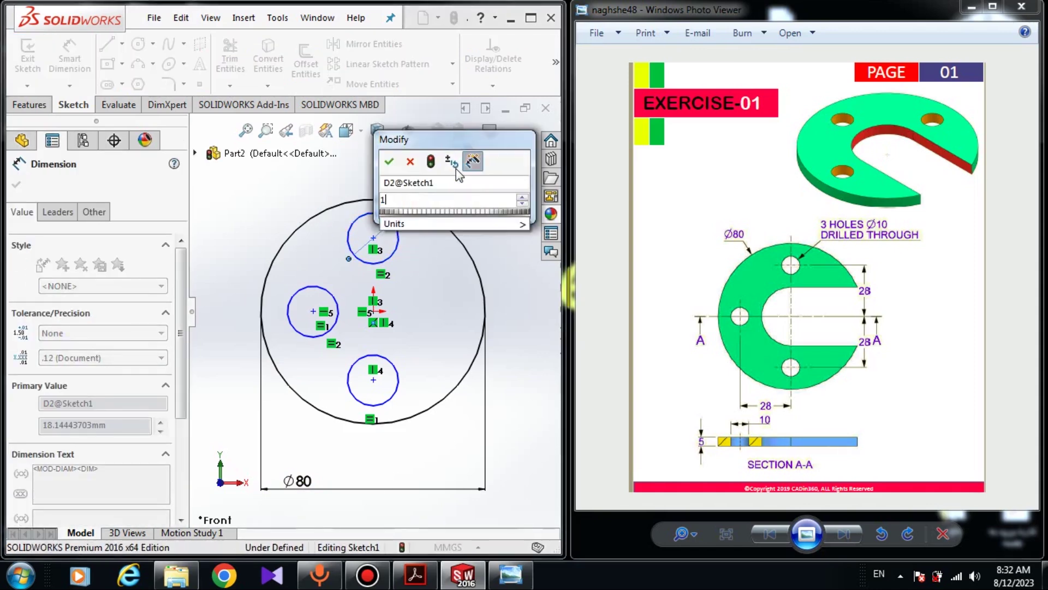
text(10o)
key(Return)
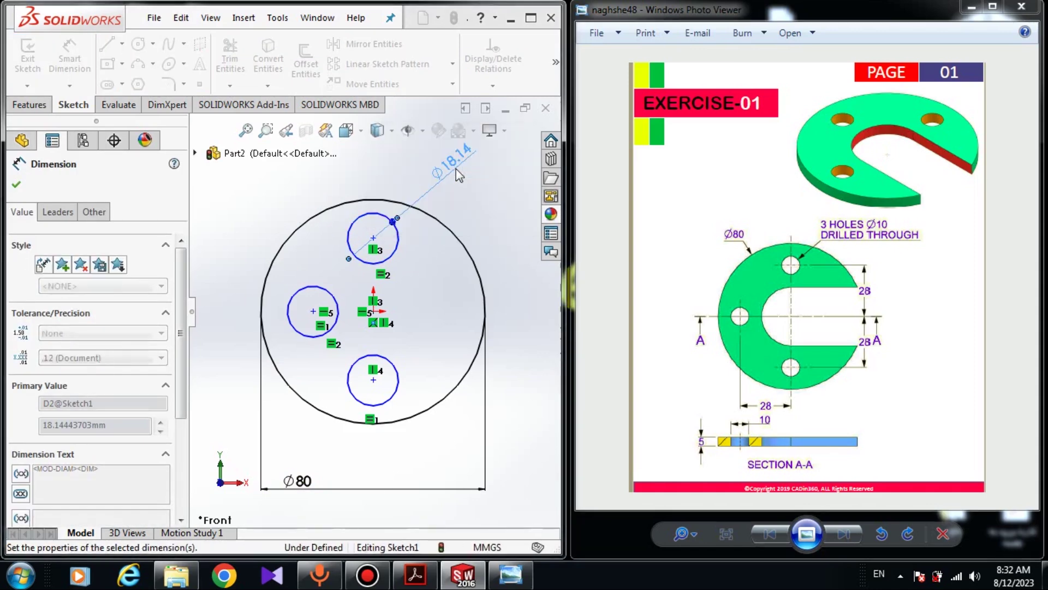
click(516, 363)
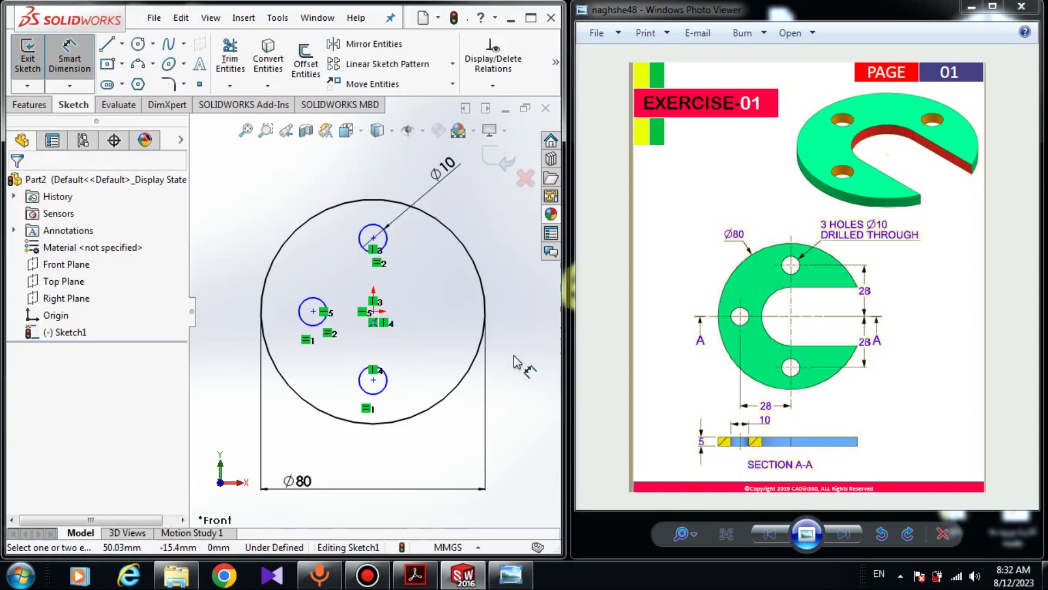
Place the bottom and top hole centres 28 mm below and above the origin
click(373, 380)
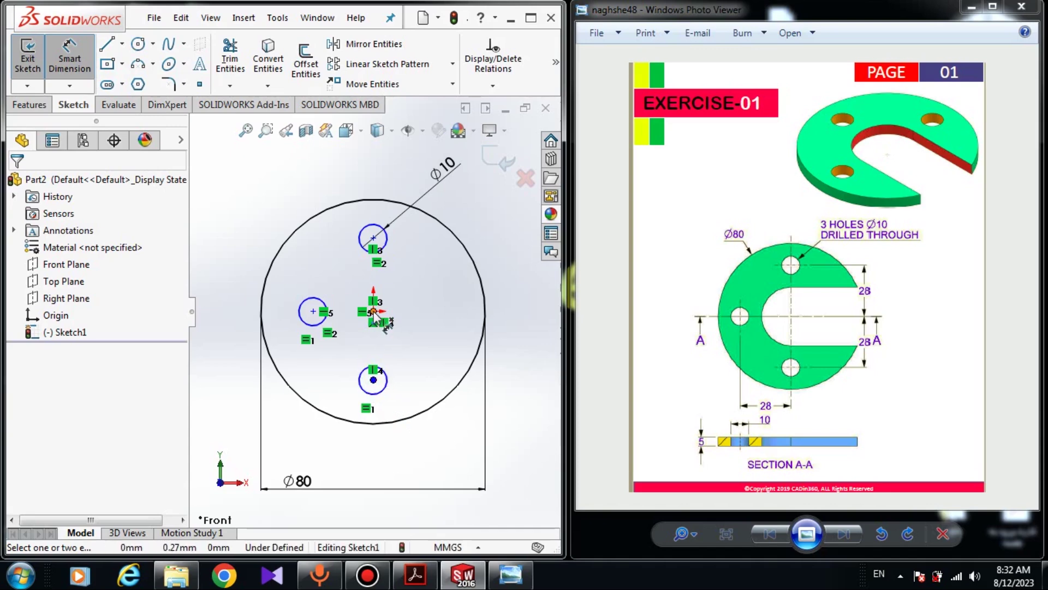
click(373, 382)
click(548, 360)
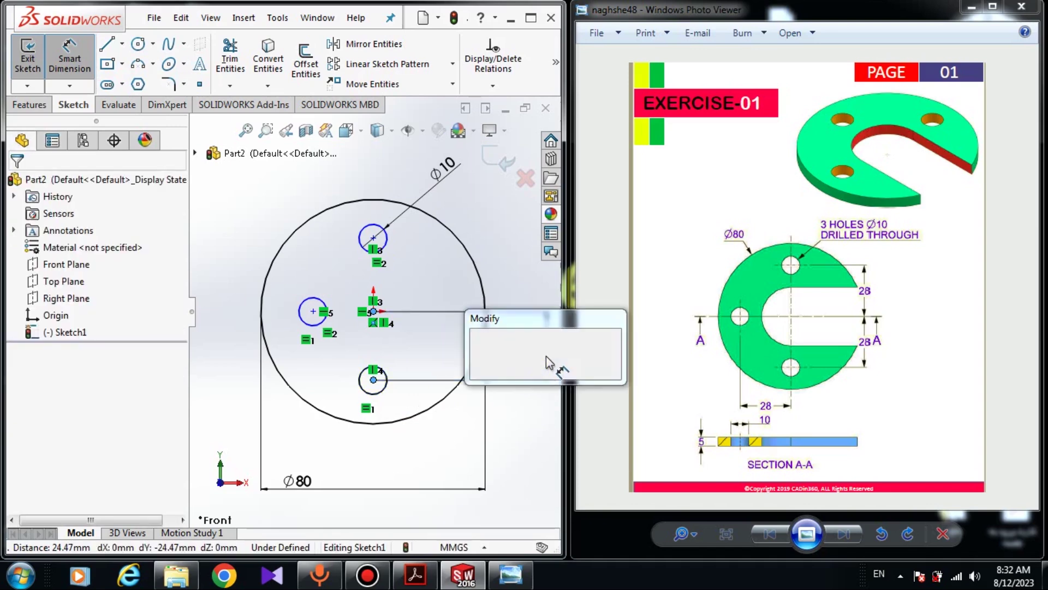
text(28)
key(Return)
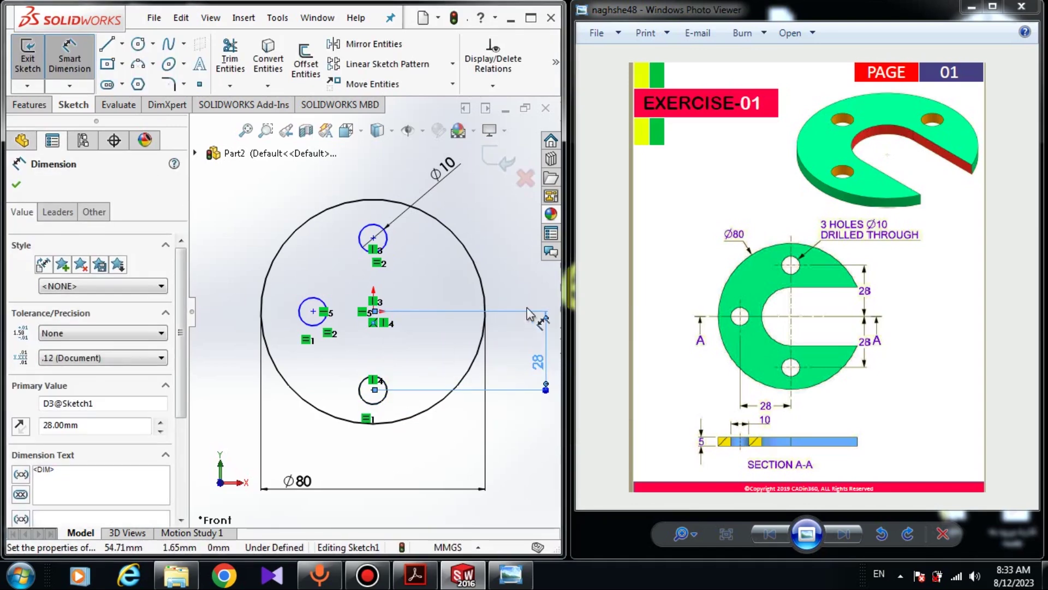
click(407, 273)
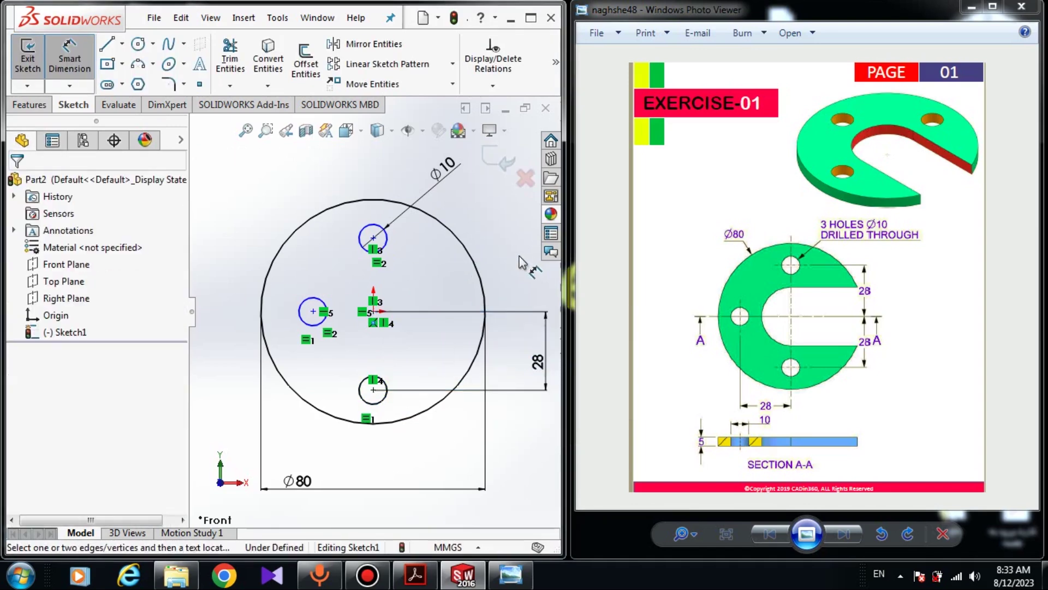
click(373, 238)
click(374, 311)
scroll(503, 279, down, 1)
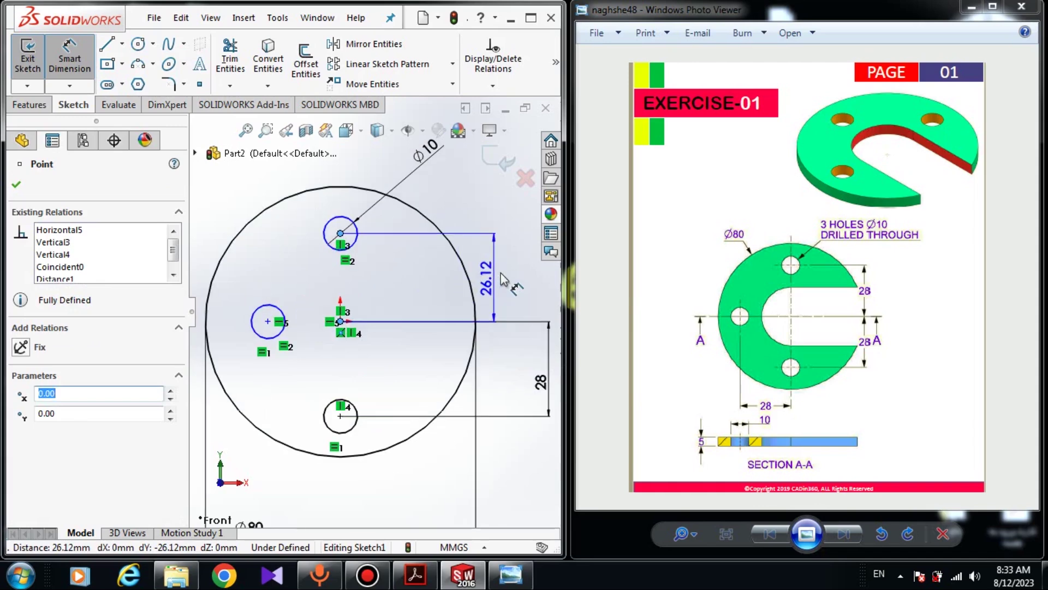
click(548, 285)
text(2)
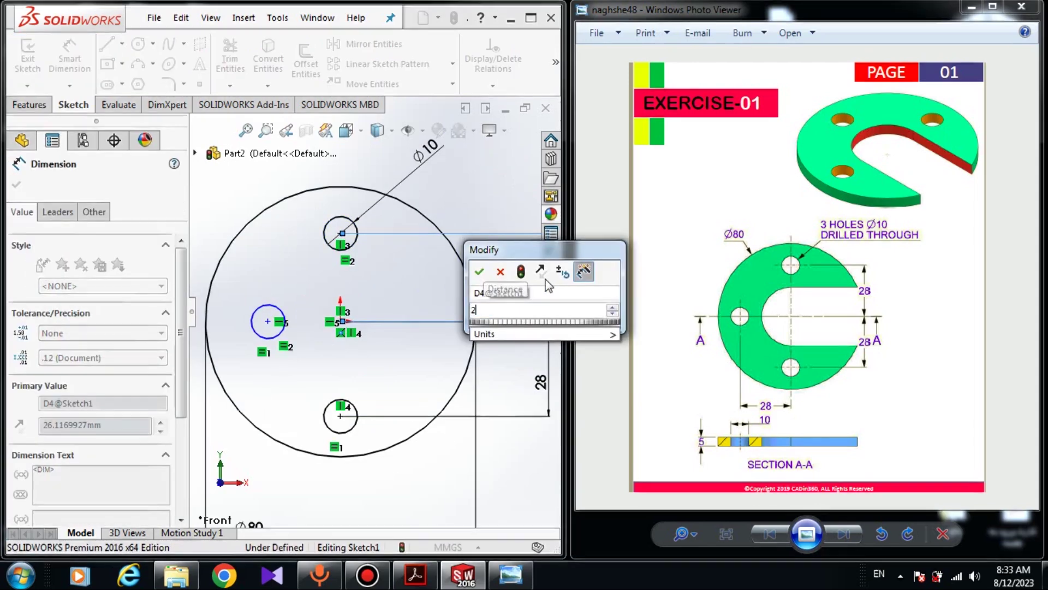
text(8)
key(Return)
click(377, 445)
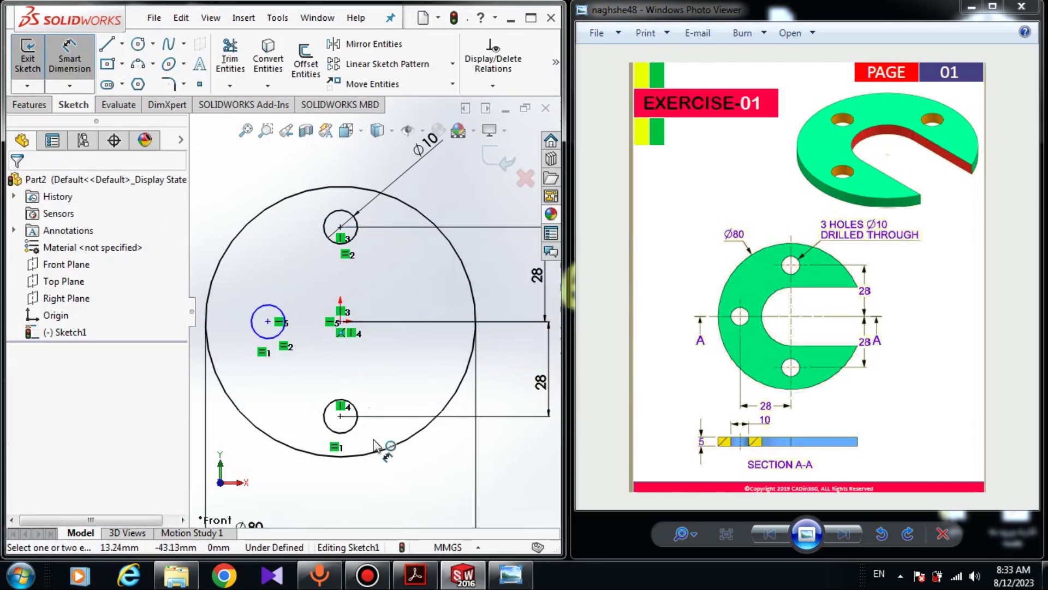
Set the left hole centre 28 mm horizontally from the origin
click(339, 321)
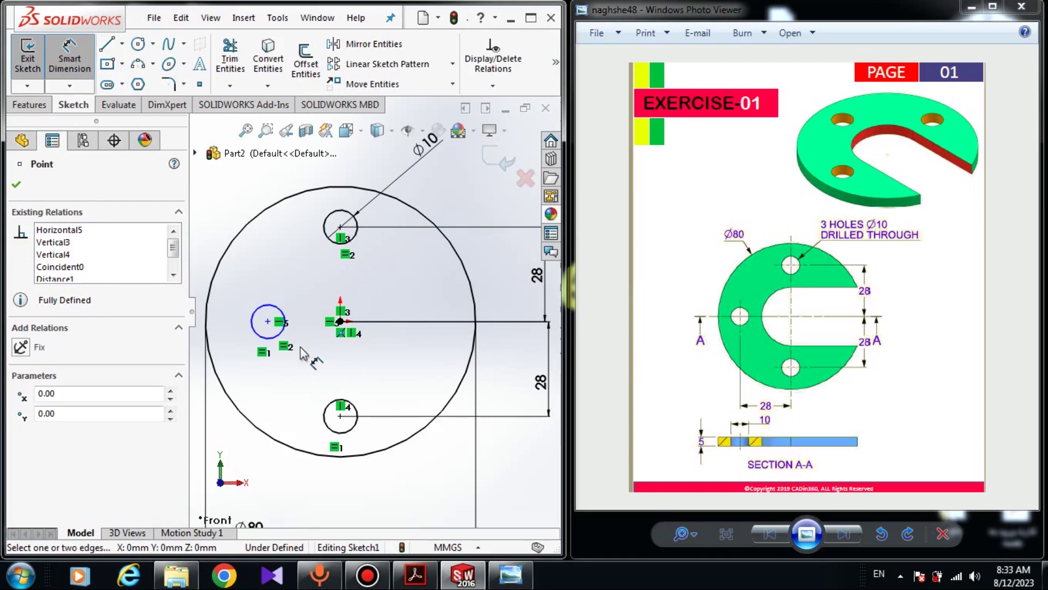
click(269, 321)
scroll(290, 375, up, 1)
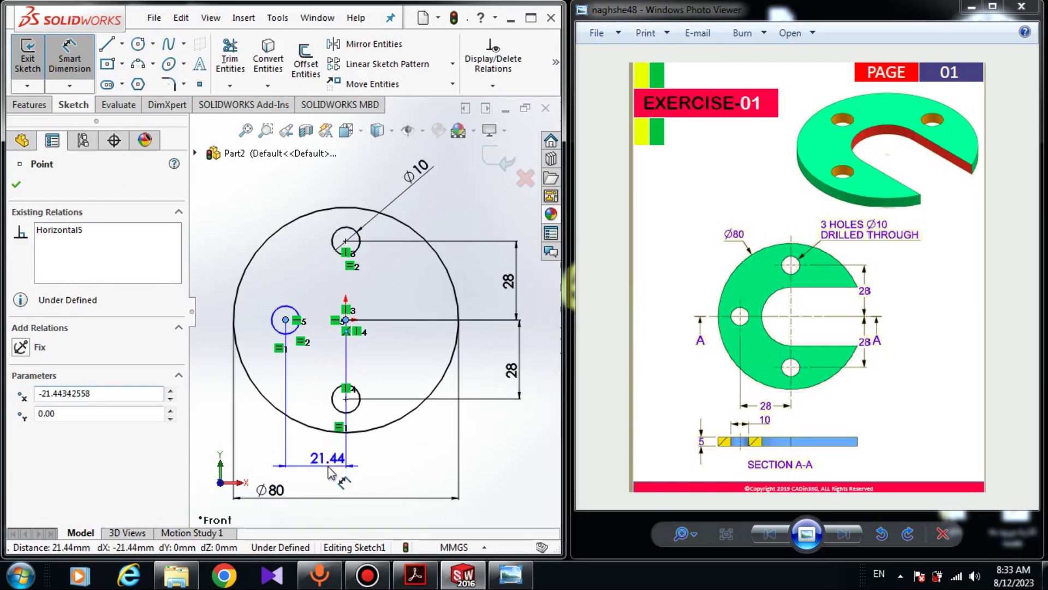
click(330, 473)
text(28)
key(Return)
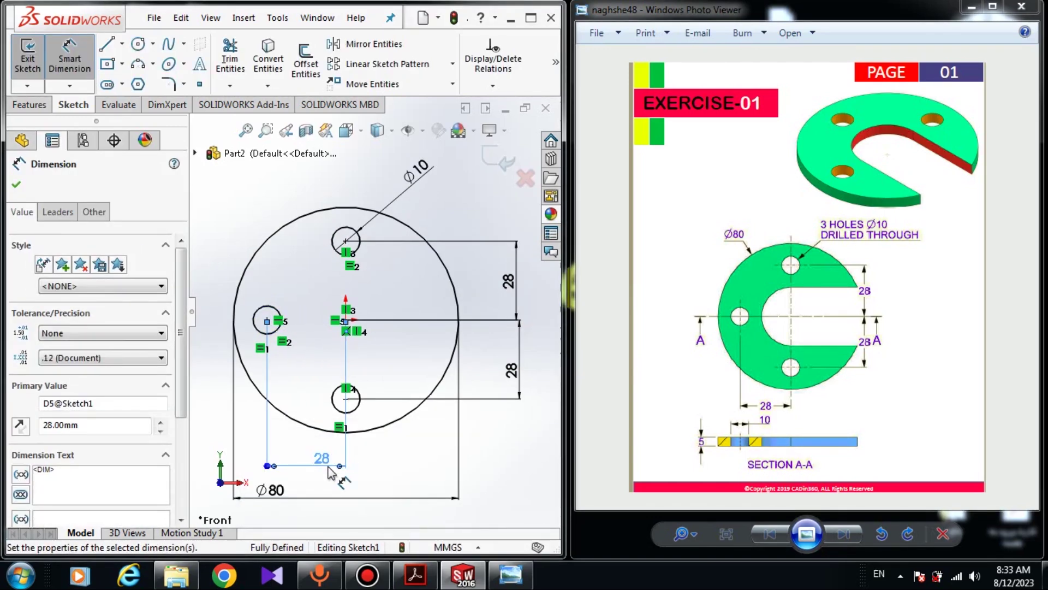
key(Escape)
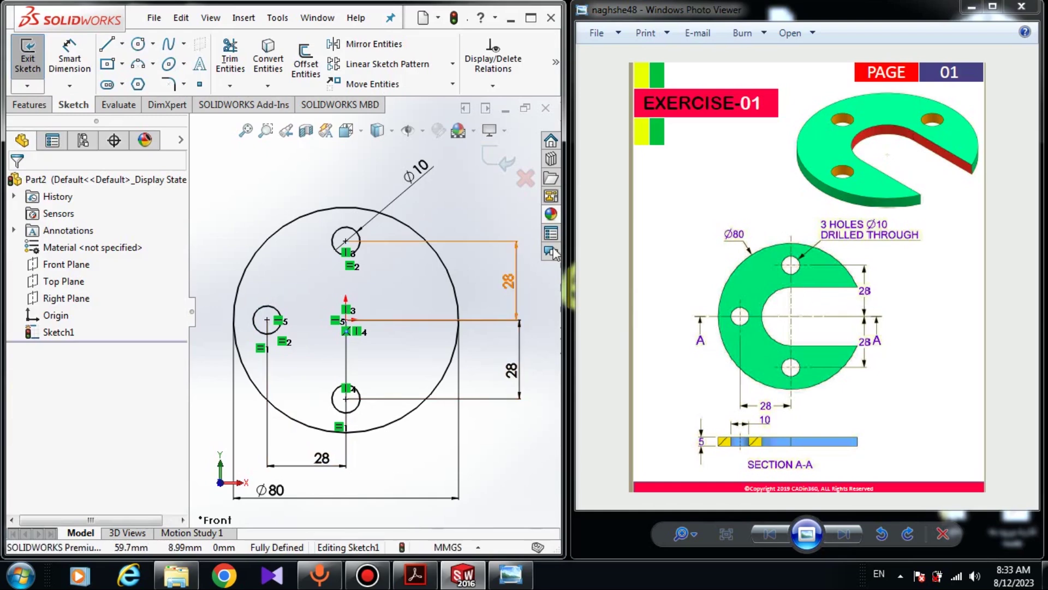
Draw a short horizontal line inward from the Ø80 circle's right edge as the slot's top side
click(112, 44)
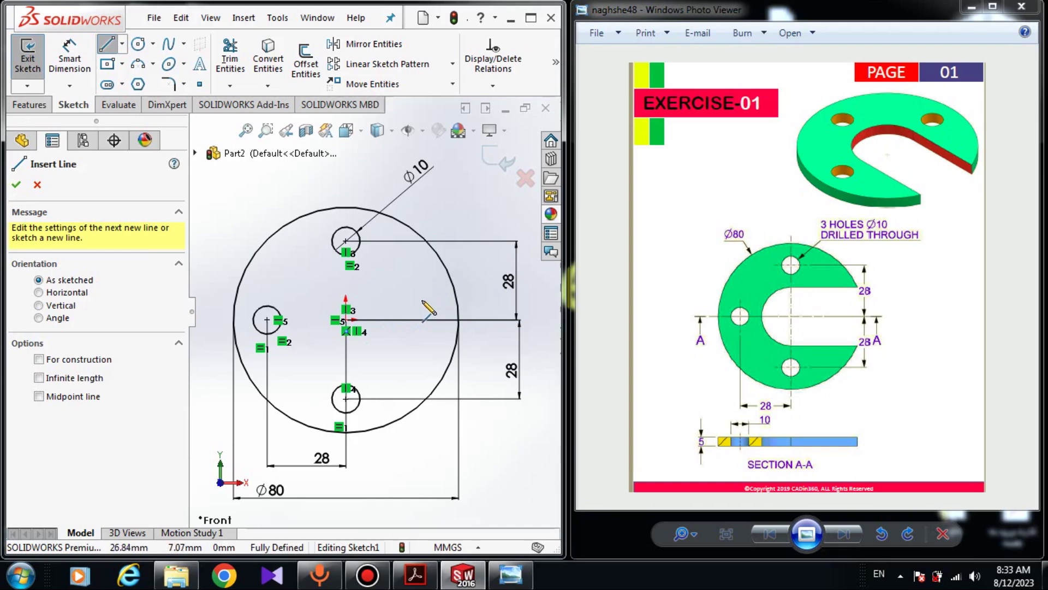
click(455, 292)
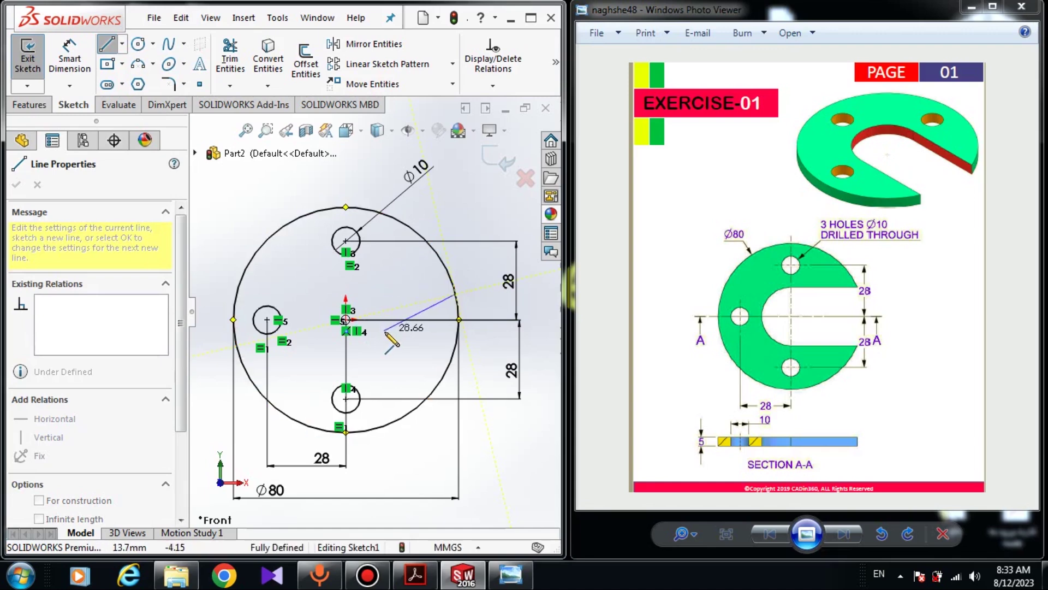
click(385, 295)
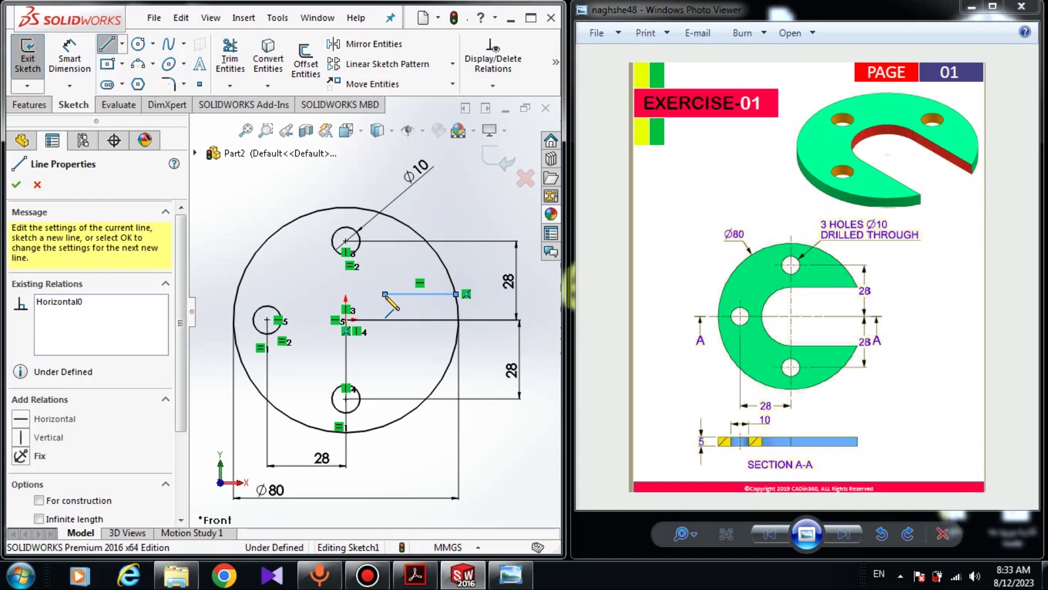
key(Escape)
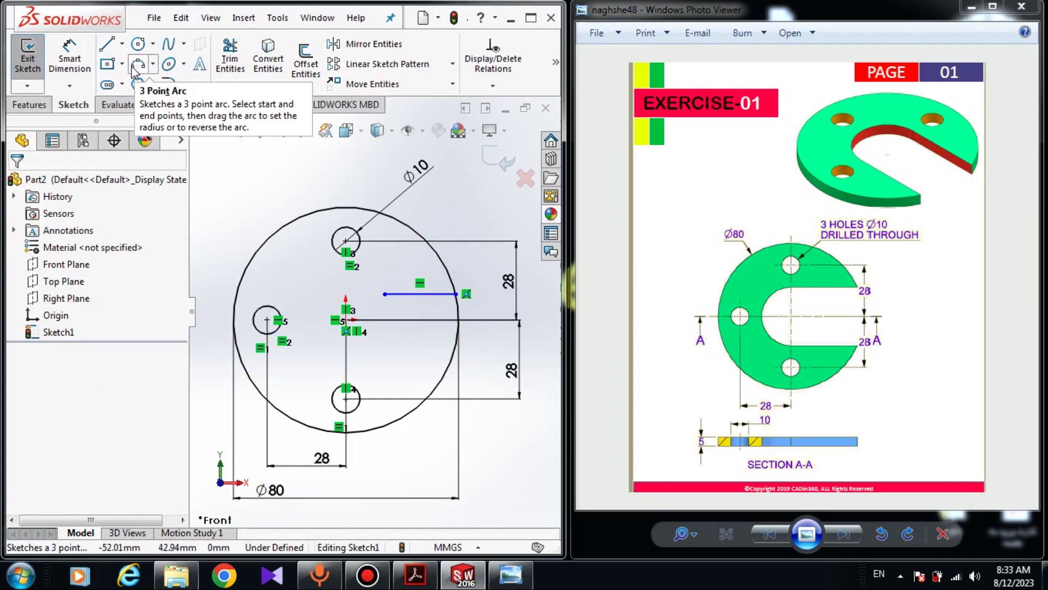
Add a 3-point arc bulging left from the top line's end to round the slot
click(137, 64)
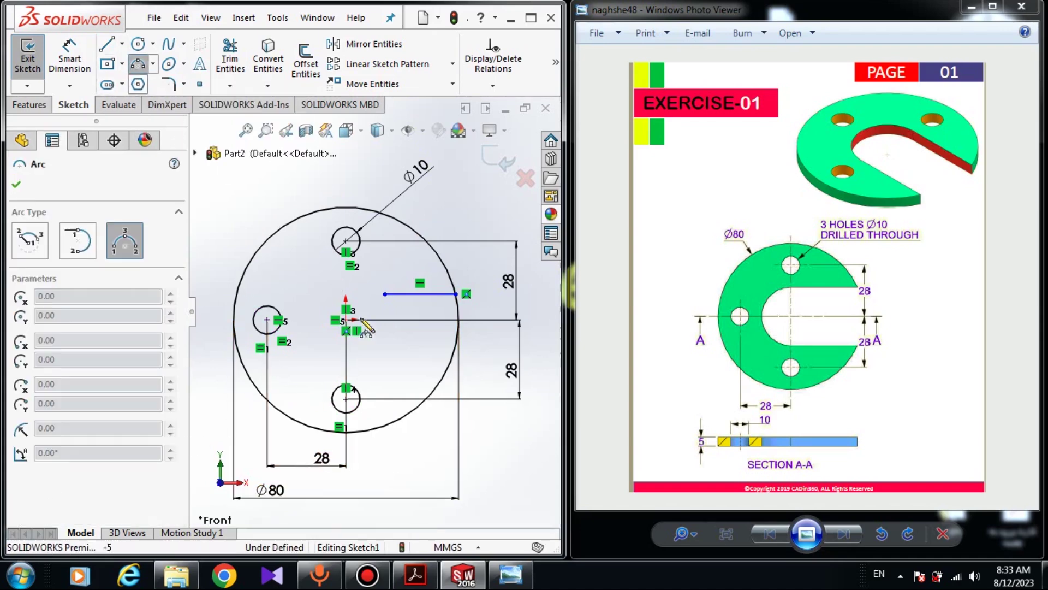
click(385, 294)
click(387, 345)
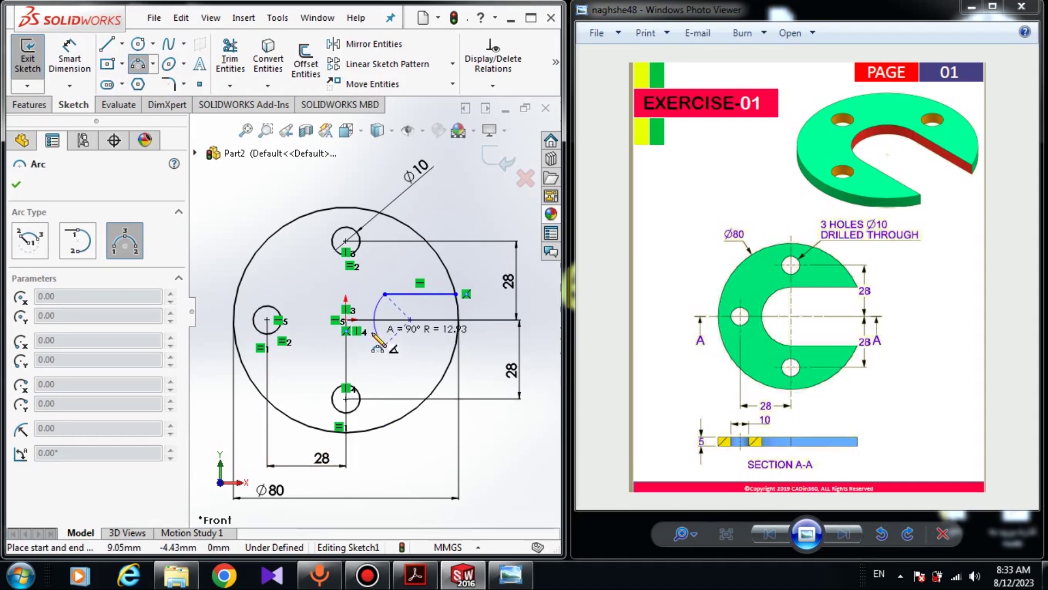
click(373, 334)
key(Escape)
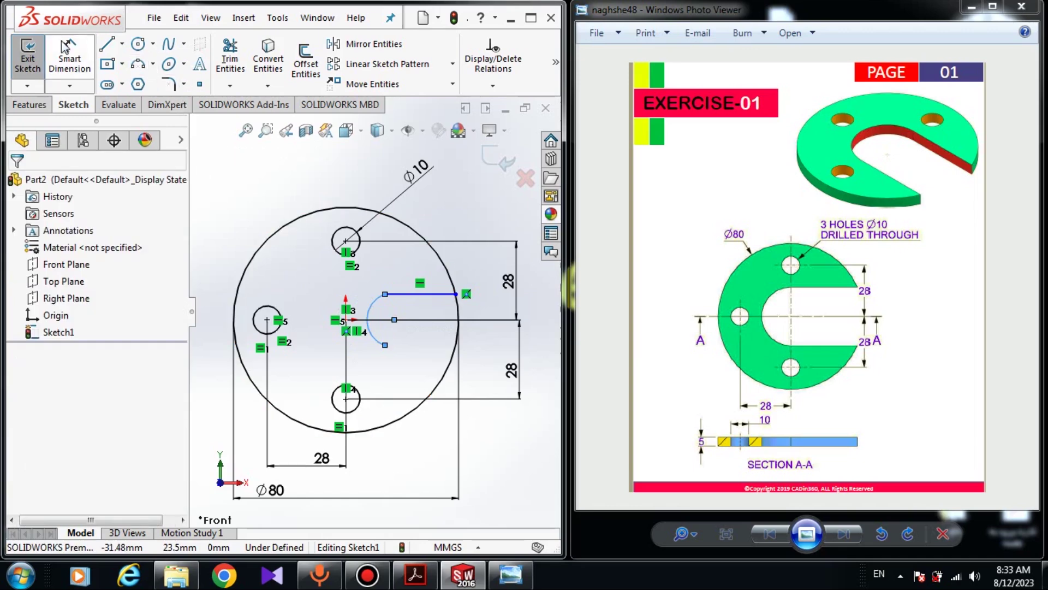
Draw the lower slot line from the arc's bottom end to the disc edge
click(107, 44)
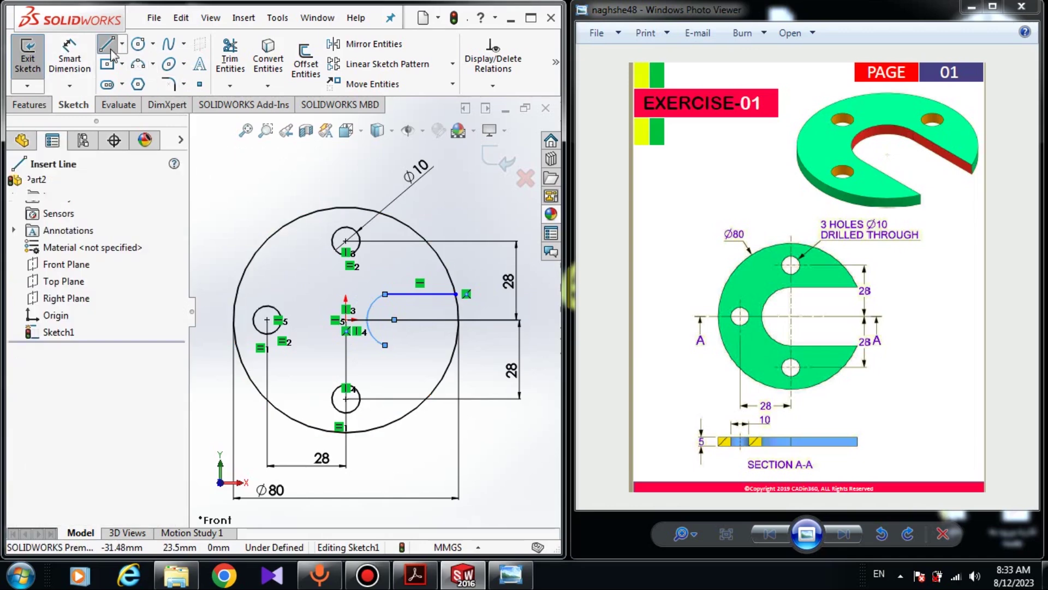
click(385, 345)
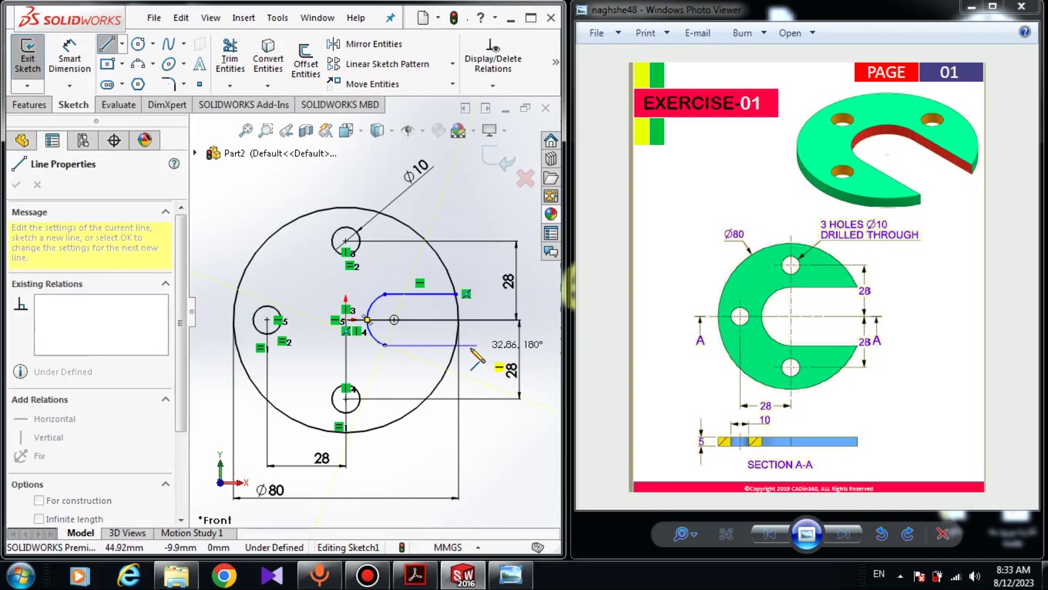
click(456, 345)
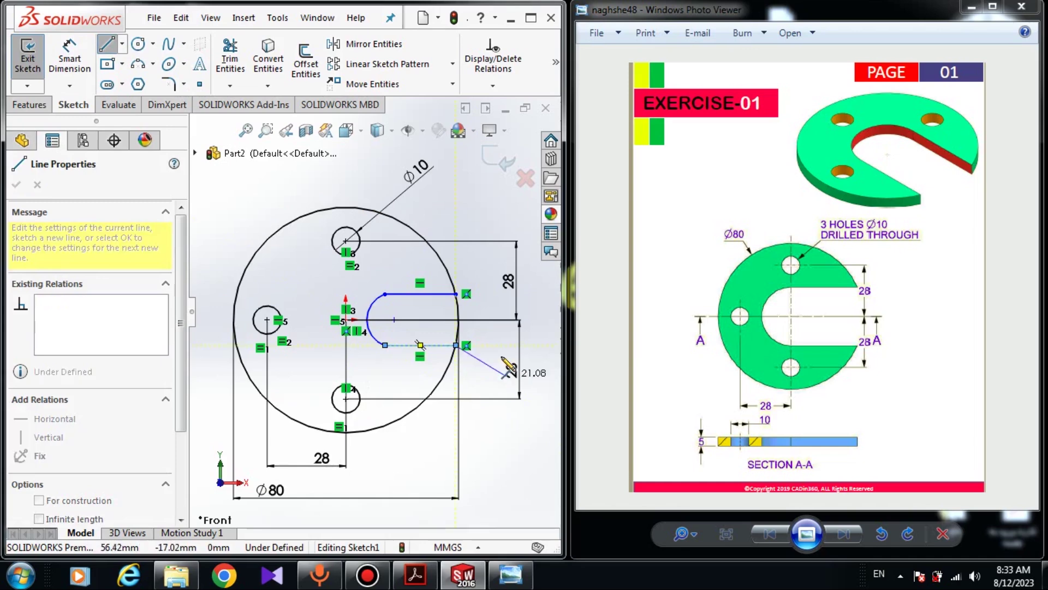
right_click(511, 366)
click(533, 368)
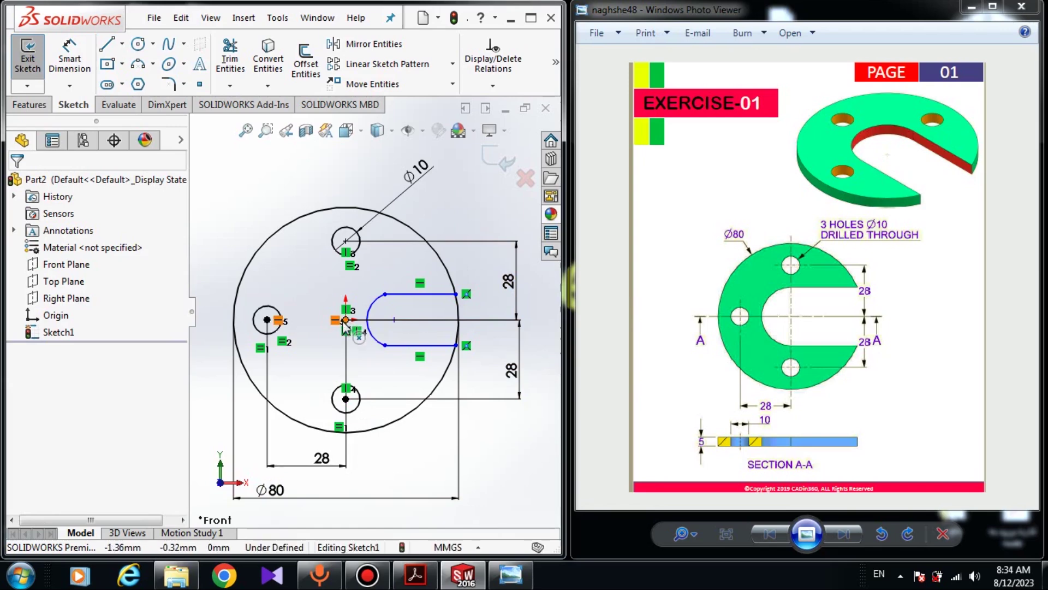
Make the slot arc's centre coincident with the origin
click(394, 320)
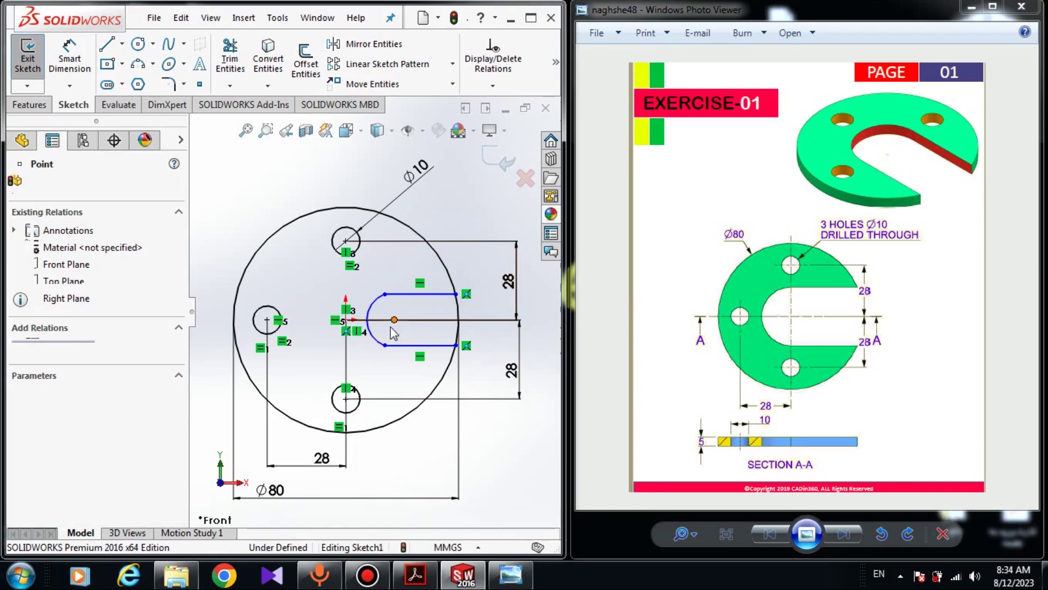
ctrl+click(352, 333)
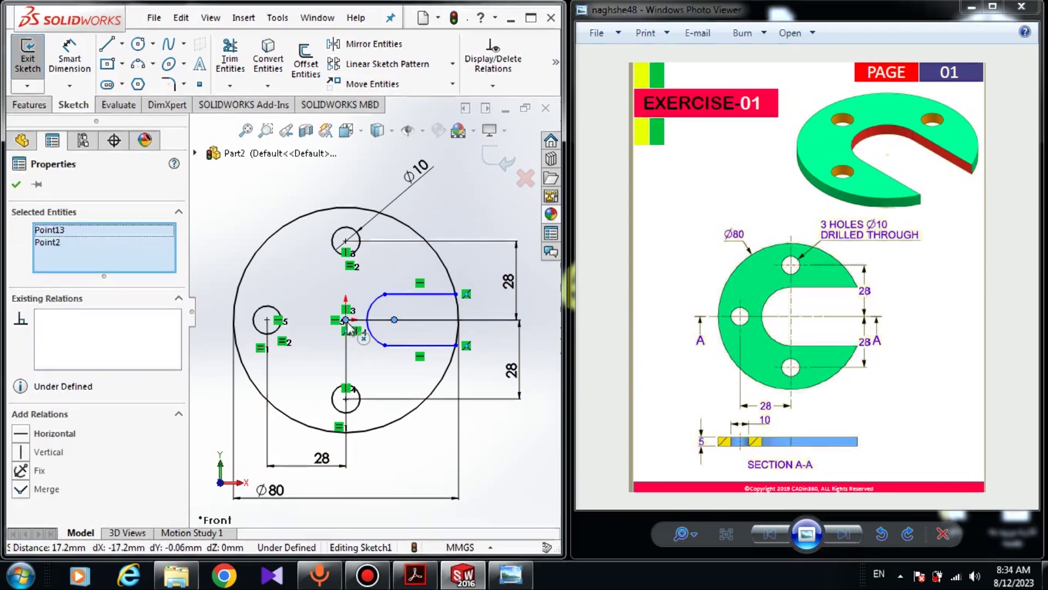
click(21, 489)
click(214, 487)
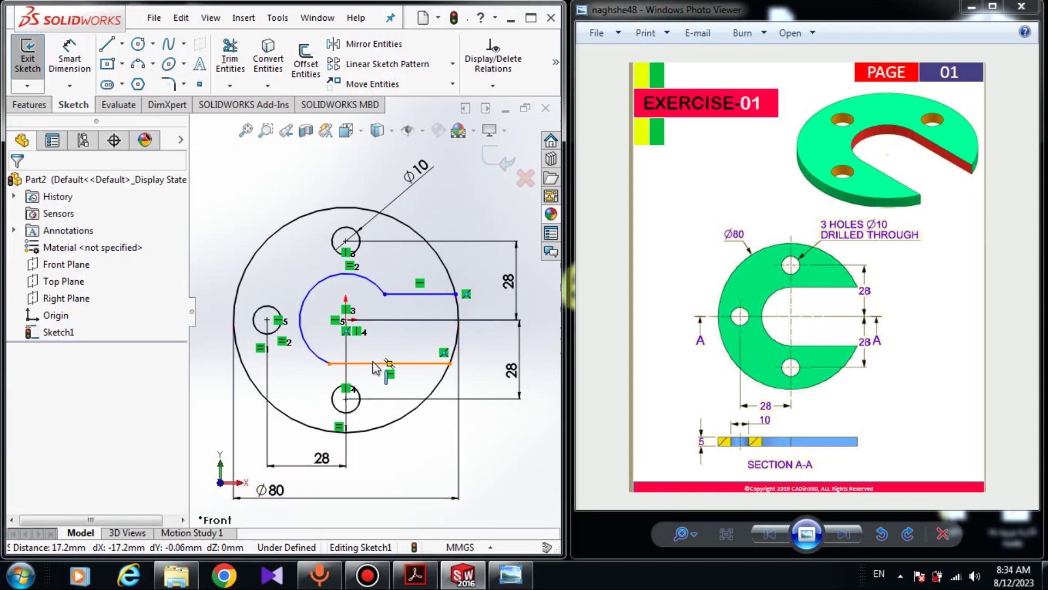
Make the slot arc tangent to both bottom and top lines, then drag the upper endpoint down
click(320, 355)
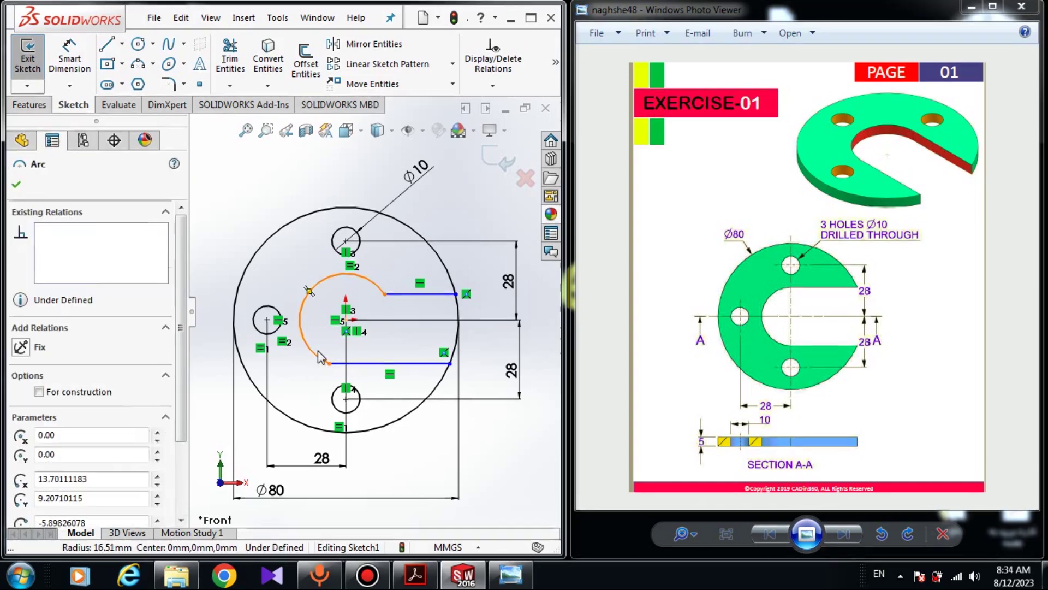
ctrl+click(369, 365)
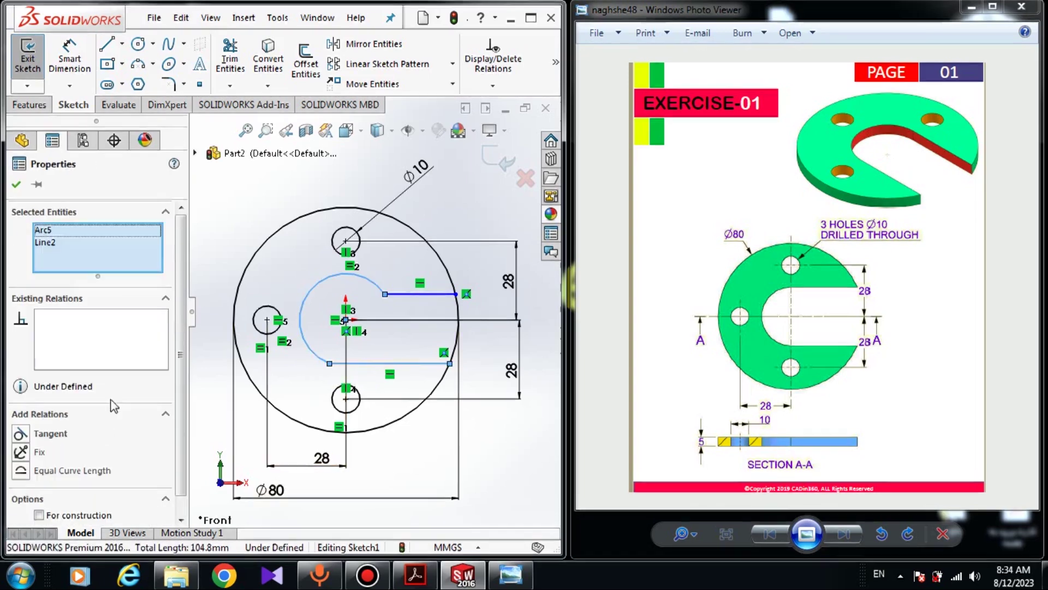
click(20, 434)
key(Escape)
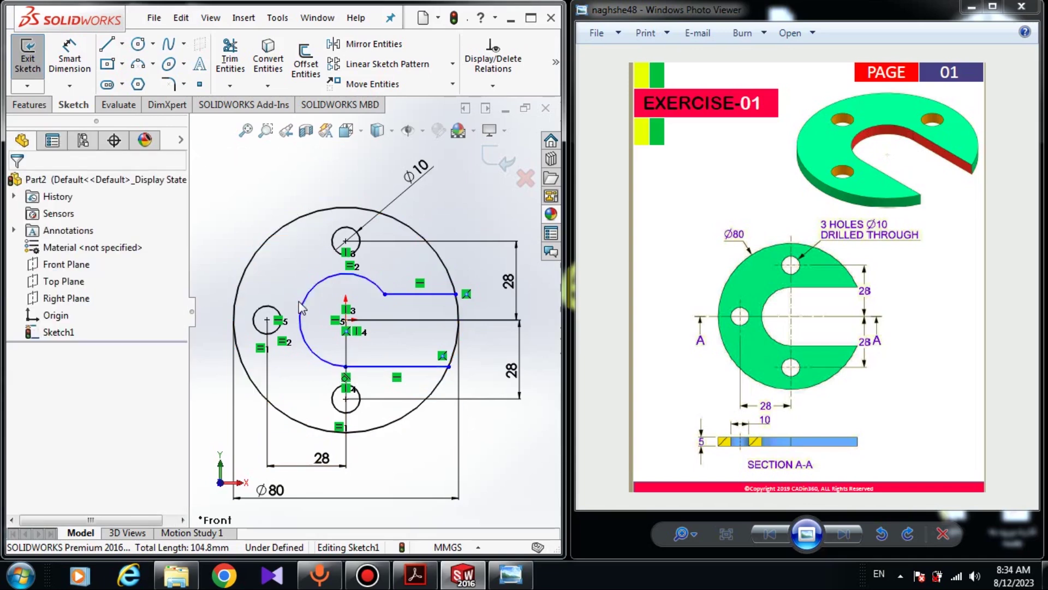
click(315, 300)
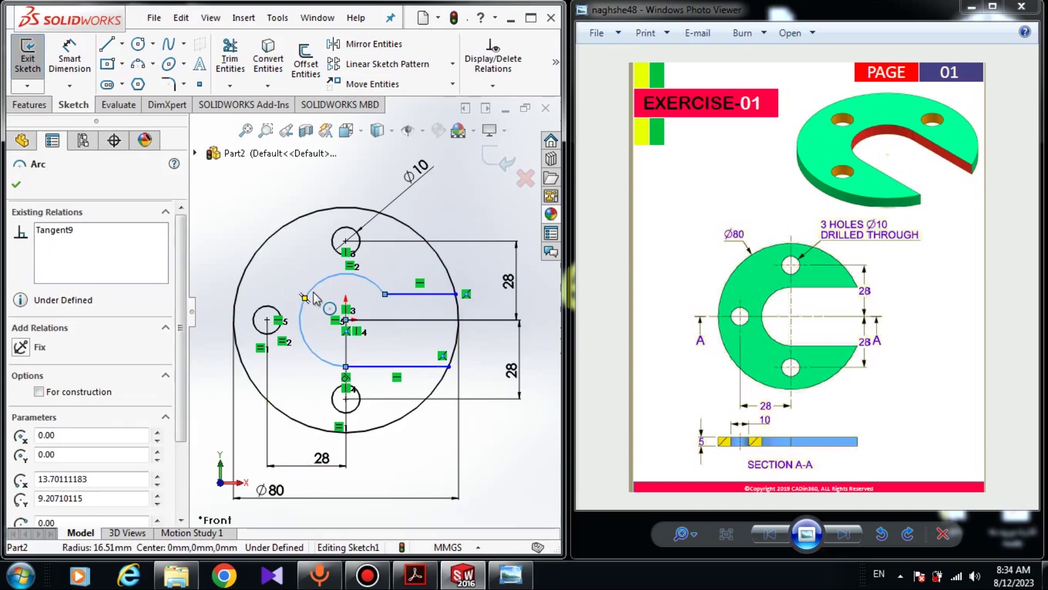
ctrl+click(420, 294)
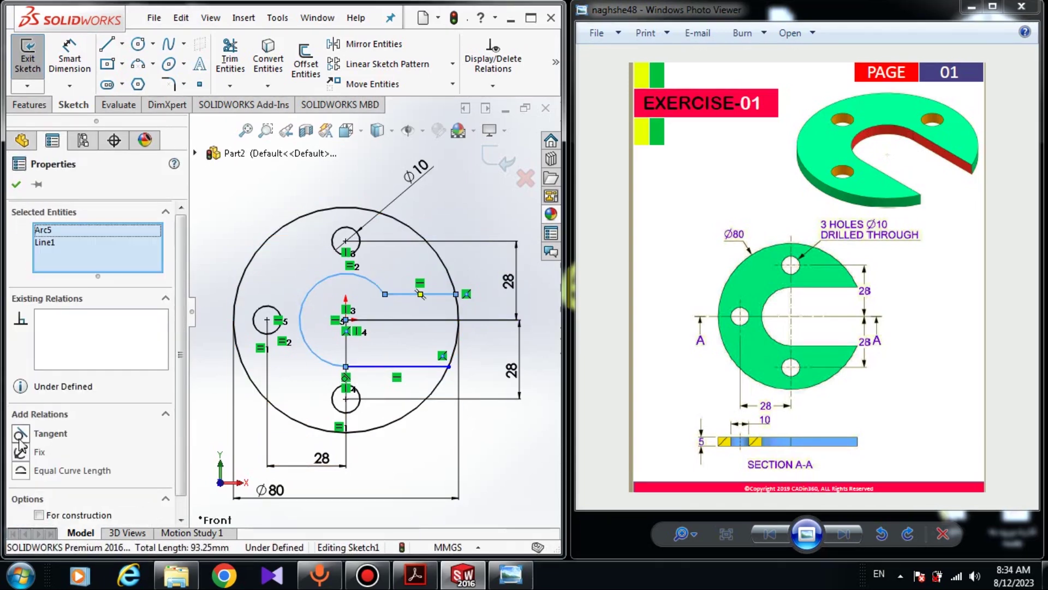
click(20, 434)
key(Escape)
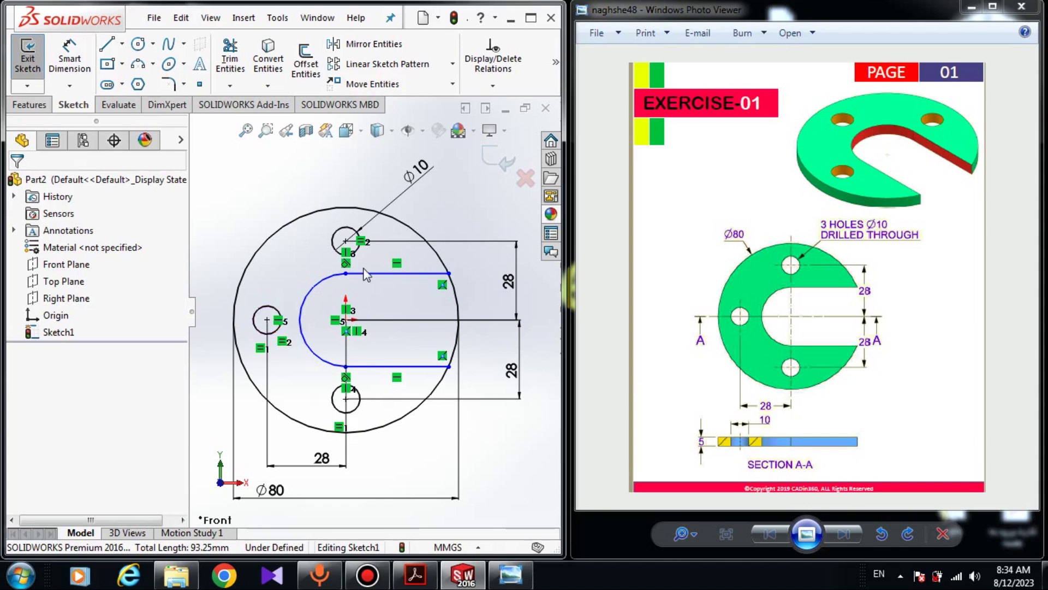
mouse_move(347, 278)
mouse_down()
mouse_move(366, 307)
mouse_move(360, 276)
mouse_up()
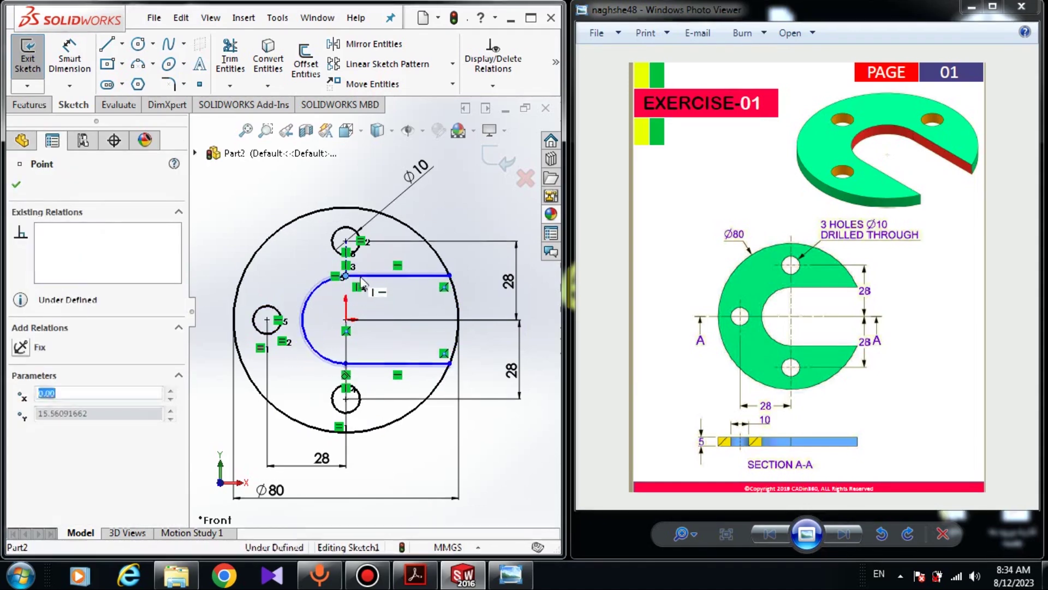
Dimension the slot's rounded end to R15
click(69, 60)
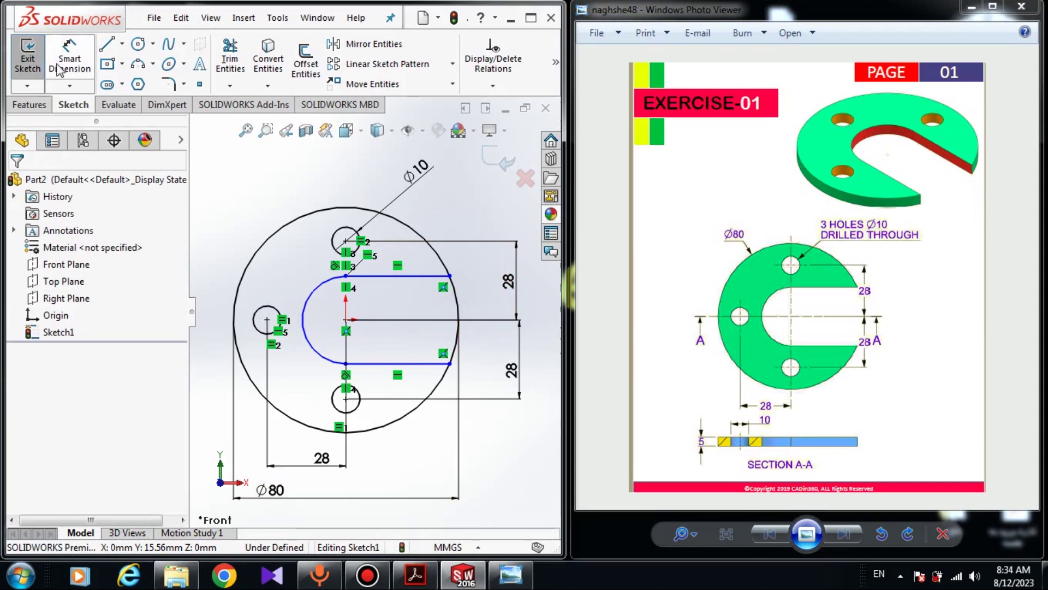
click(308, 297)
click(294, 290)
text(15)
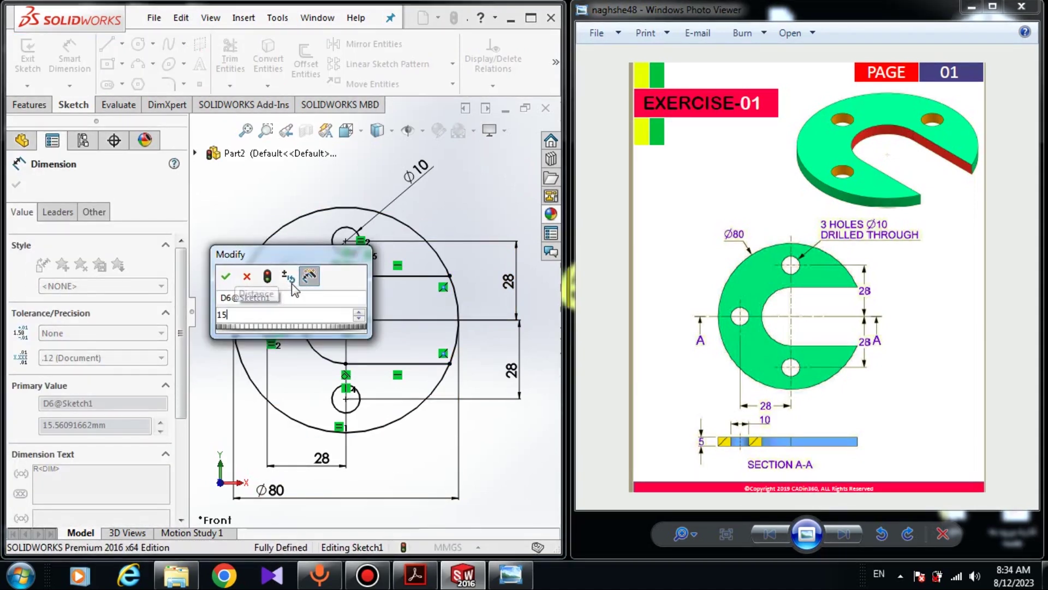
key(Return)
key(Escape)
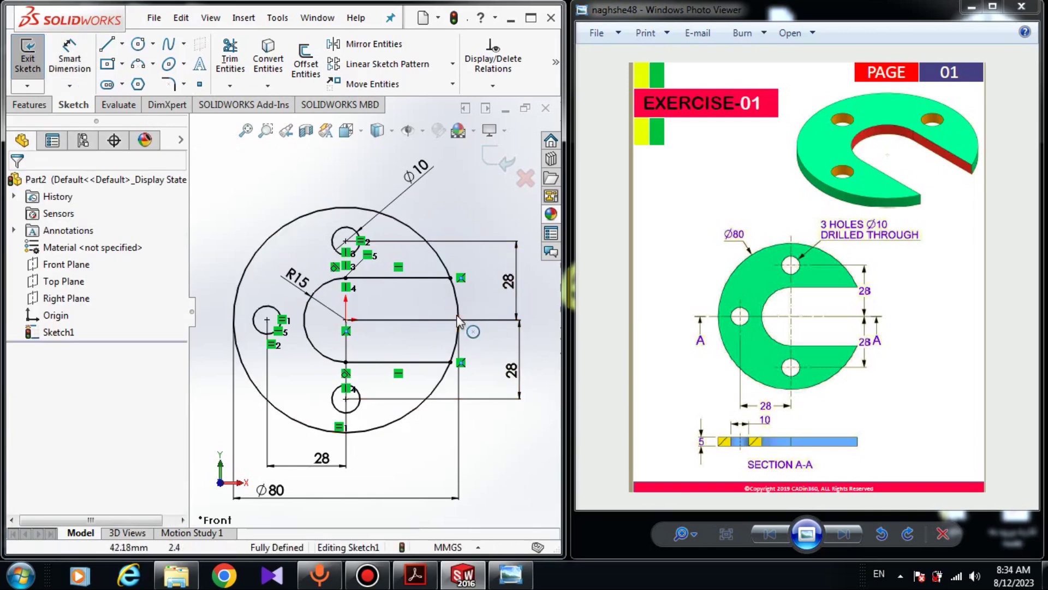
Trim the Ø80 circle's edge across the slot opening
click(229, 53)
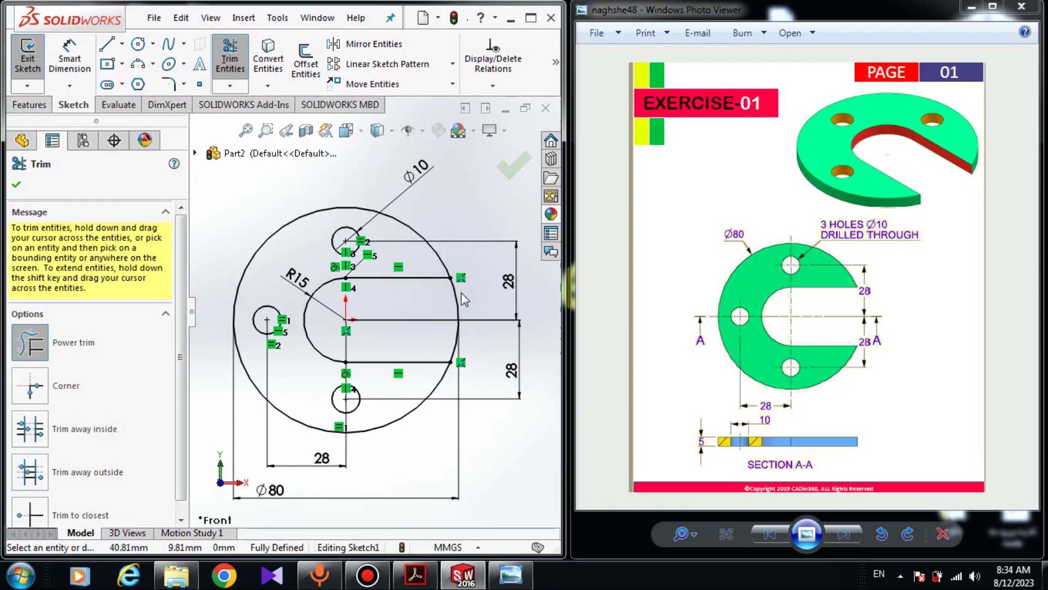
drag(464, 308, 457, 319)
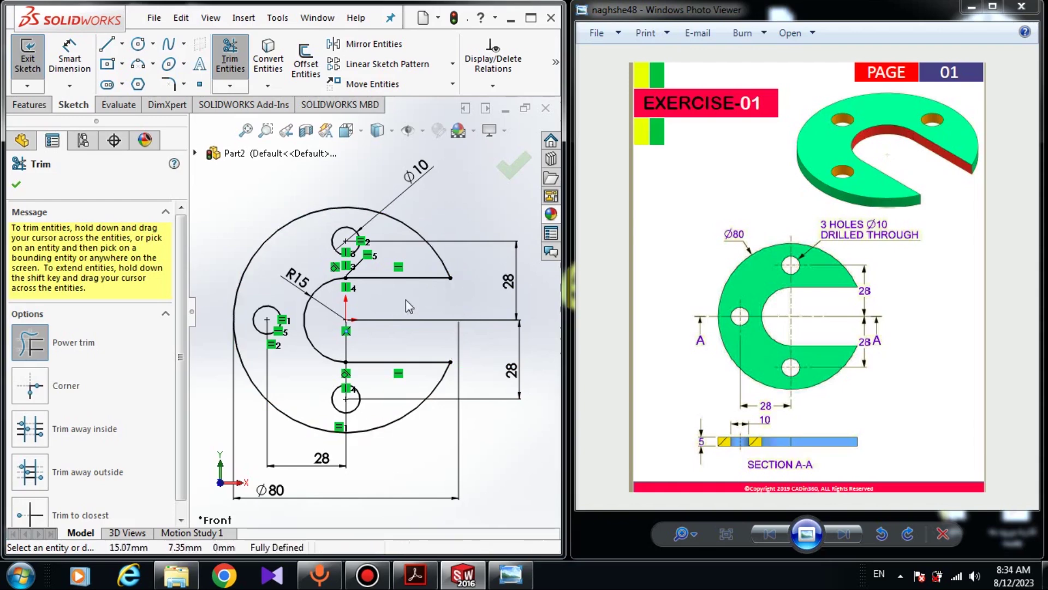
click(17, 185)
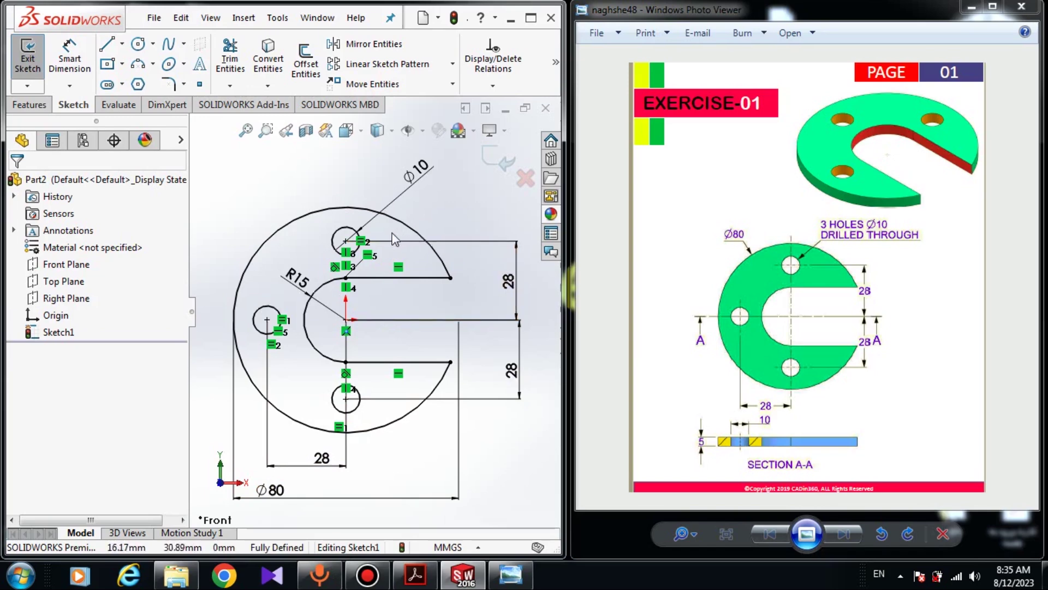
Bring up the Features command tab, opening and closing the command customization settings
click(30, 105)
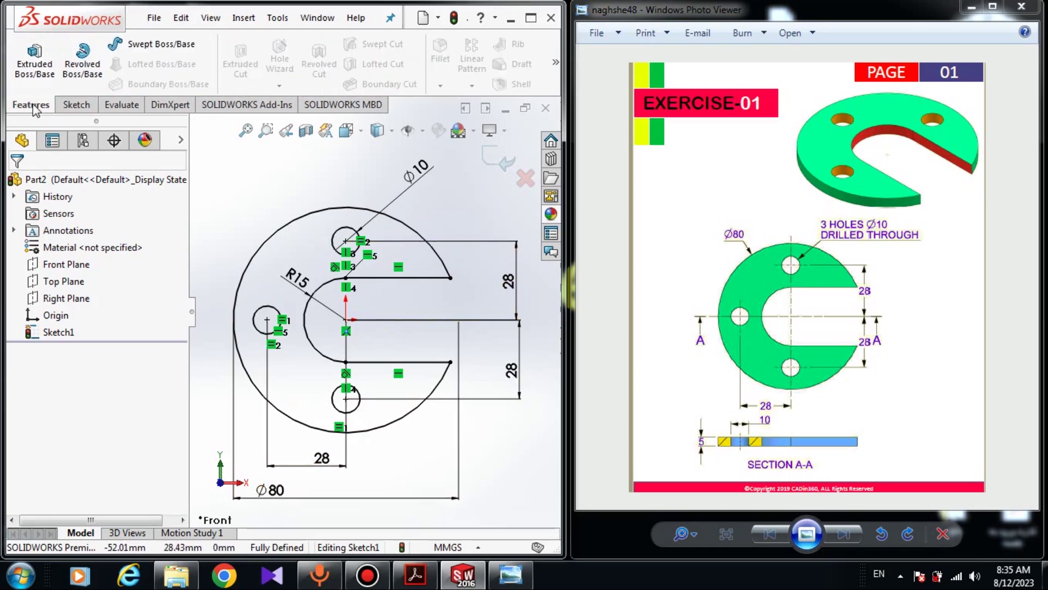
right_click(33, 110)
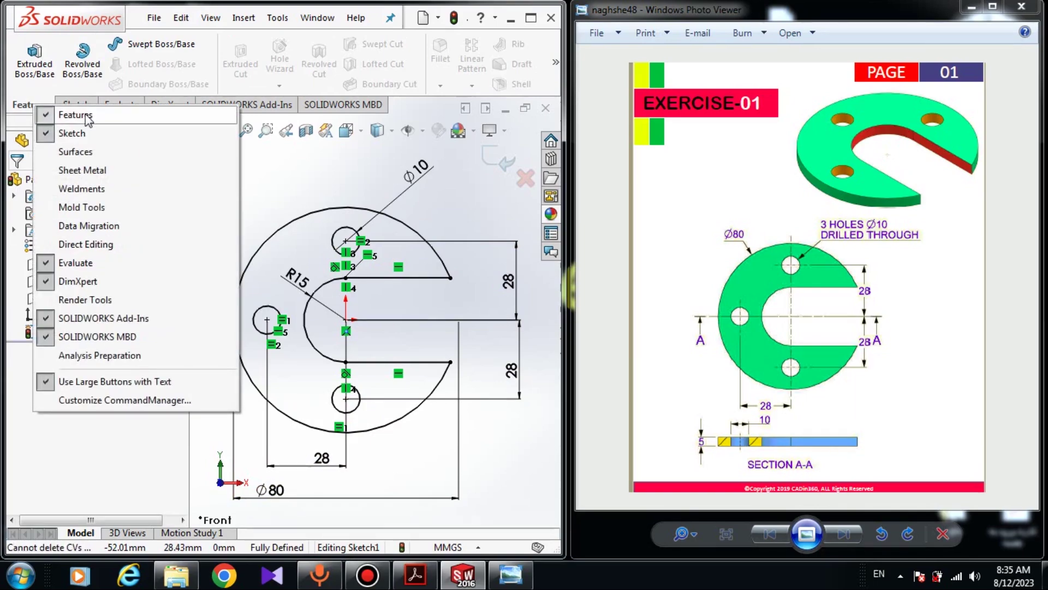
click(125, 400)
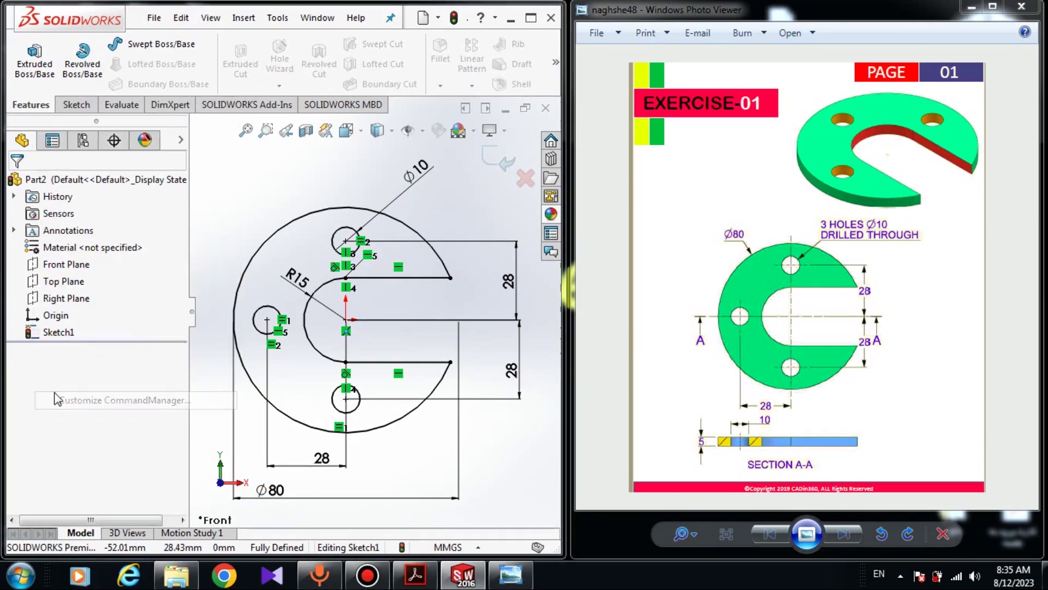
click(514, 44)
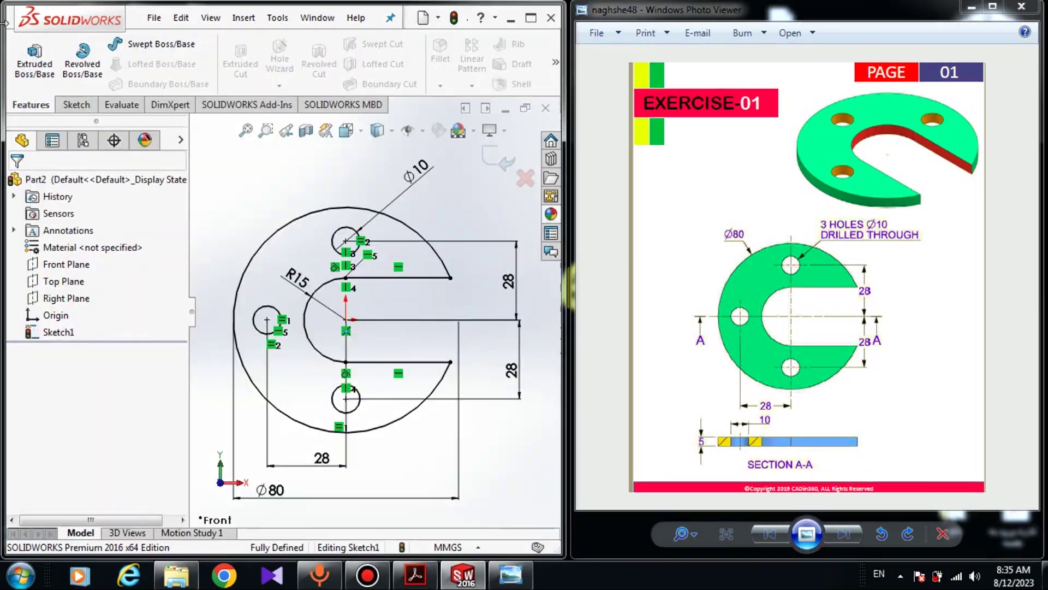
Extrude the sketch region 5 mm into a solid plate, then orbit to inspect it
click(23, 73)
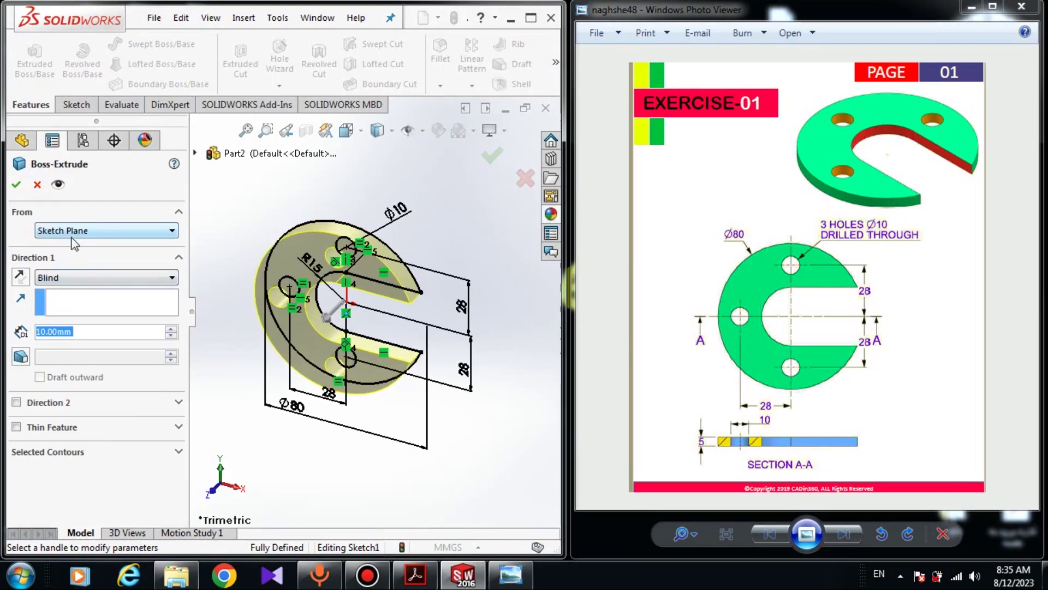
click(56, 453)
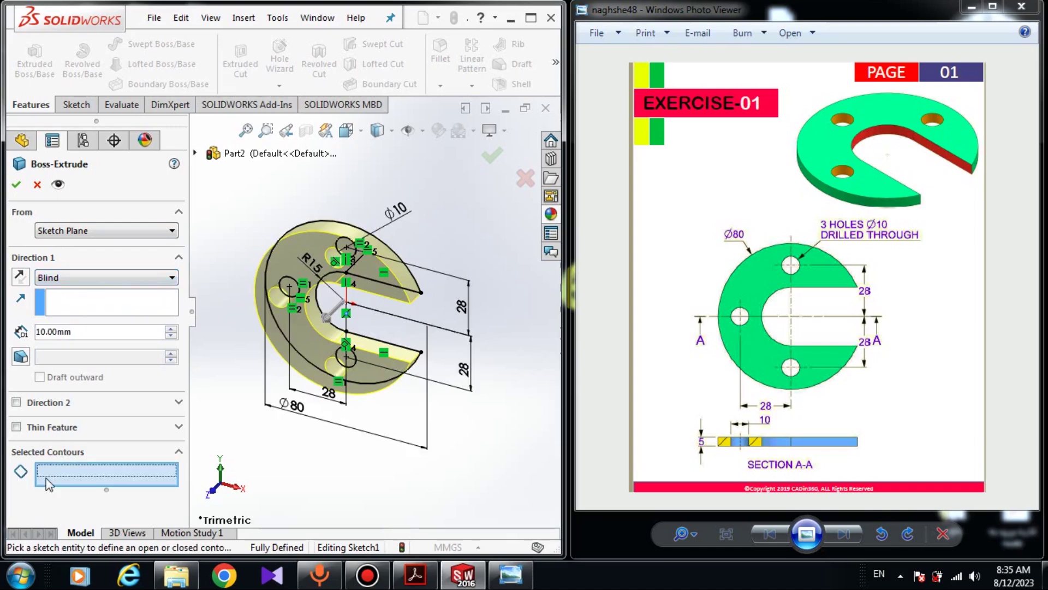
click(319, 259)
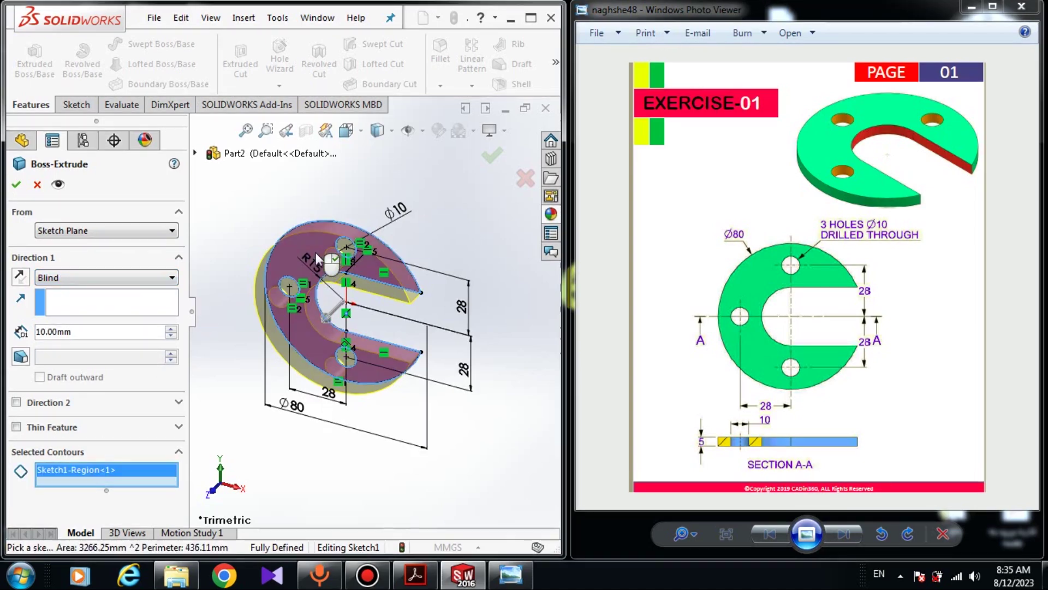
click(81, 330)
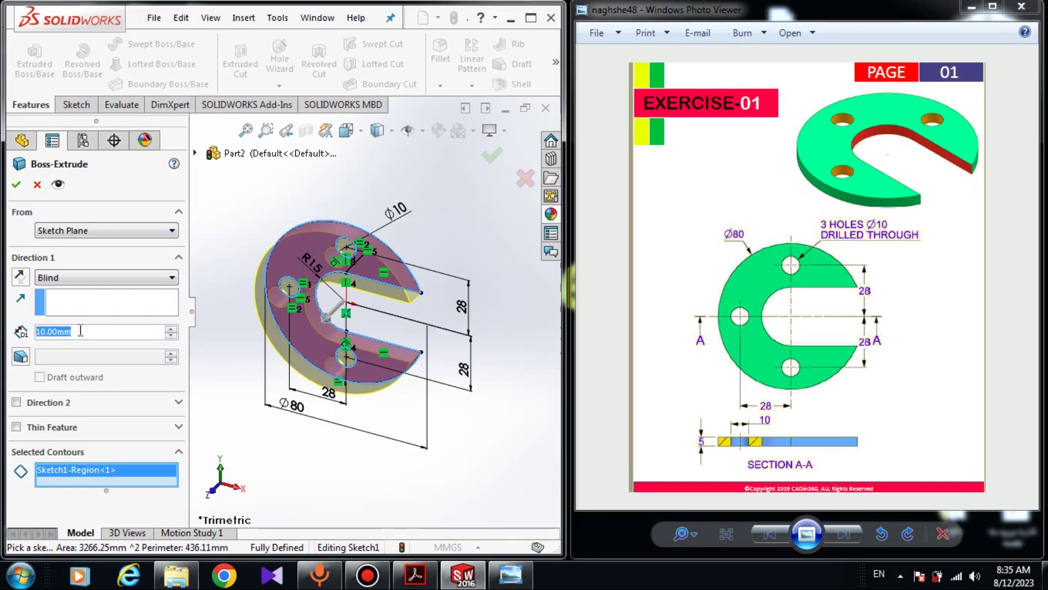
text(5)
key(Return)
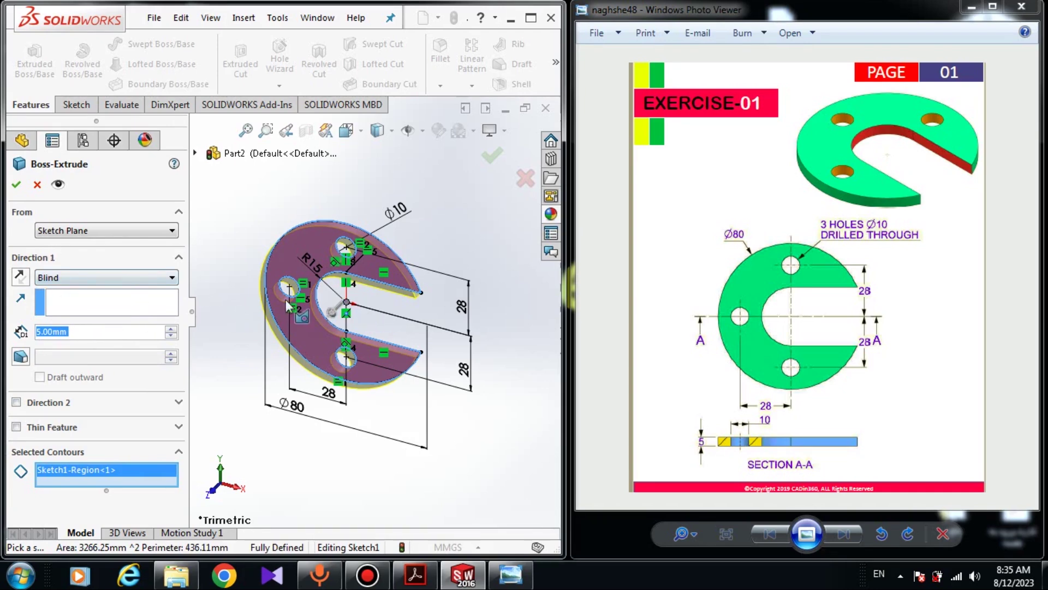
click(18, 188)
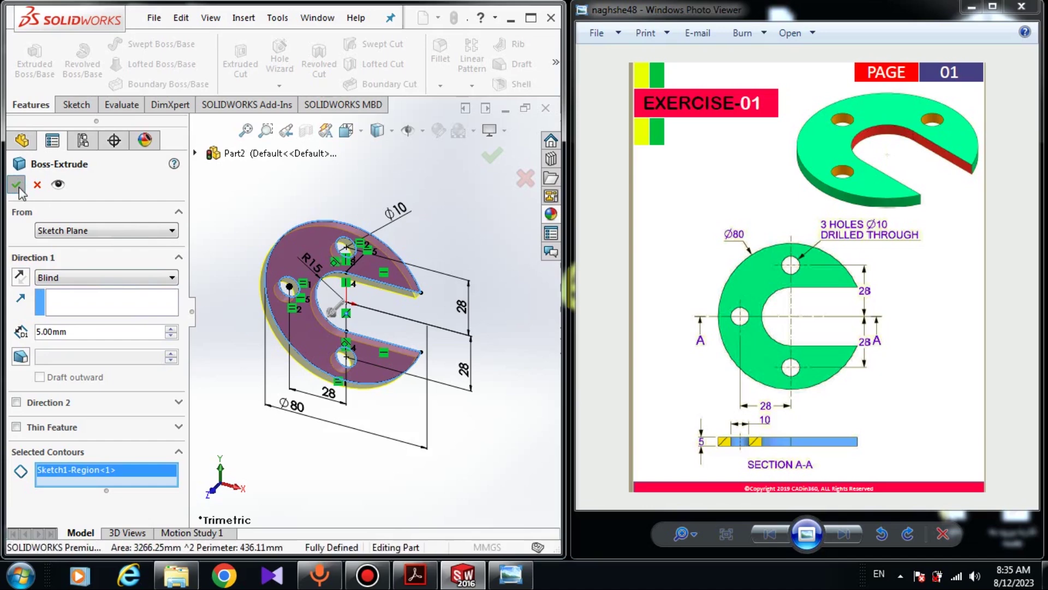
click(439, 336)
middle_drag(426, 360, 480, 337)
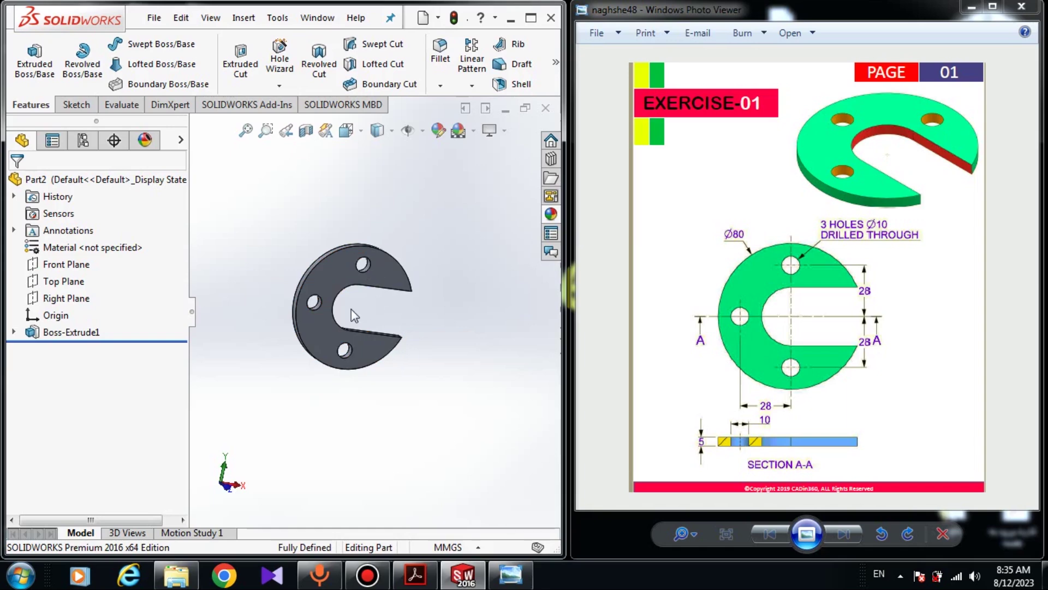
Give Part2 a green appearance colour, after briefly trying magenta and red
mouse_move(351, 309)
middle_down()
mouse_move(290, 344)
mouse_move(331, 296)
mouse_move(236, 351)
mouse_move(349, 424)
mouse_move(349, 257)
mouse_move(384, 387)
mouse_move(361, 327)
middle_up()
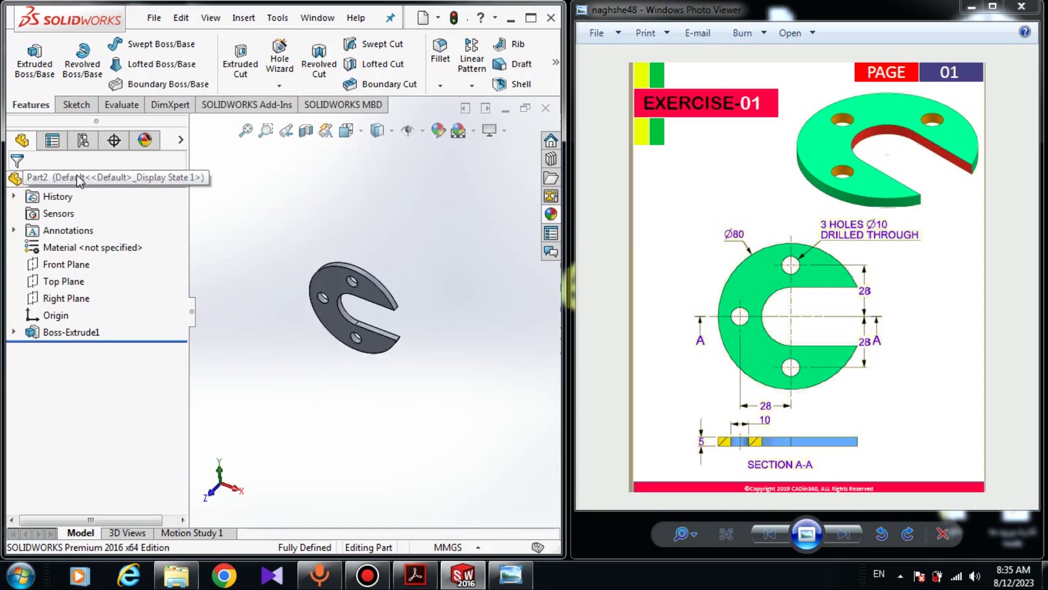
click(79, 179)
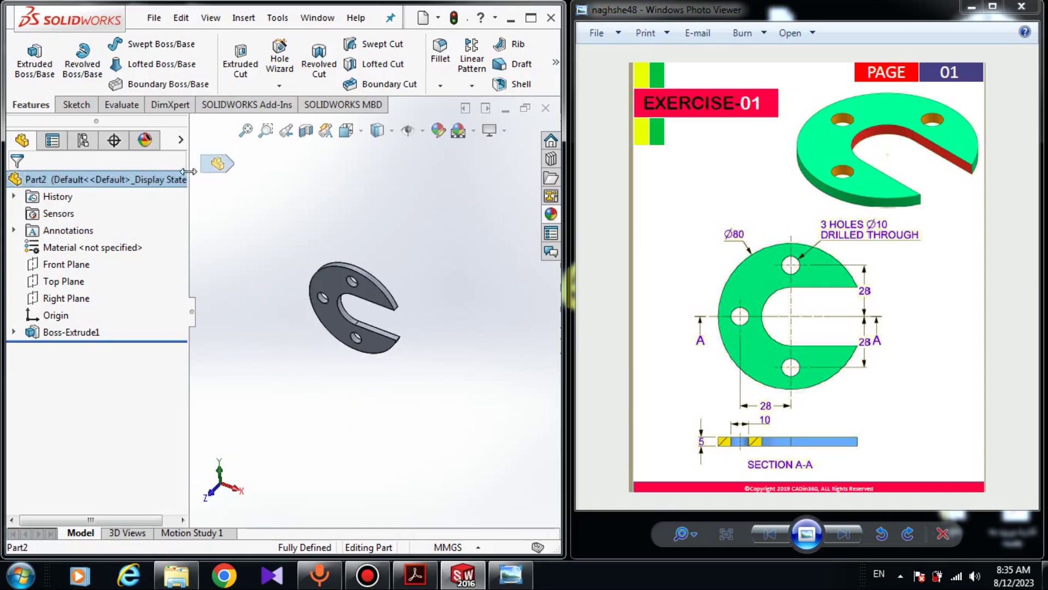
click(439, 131)
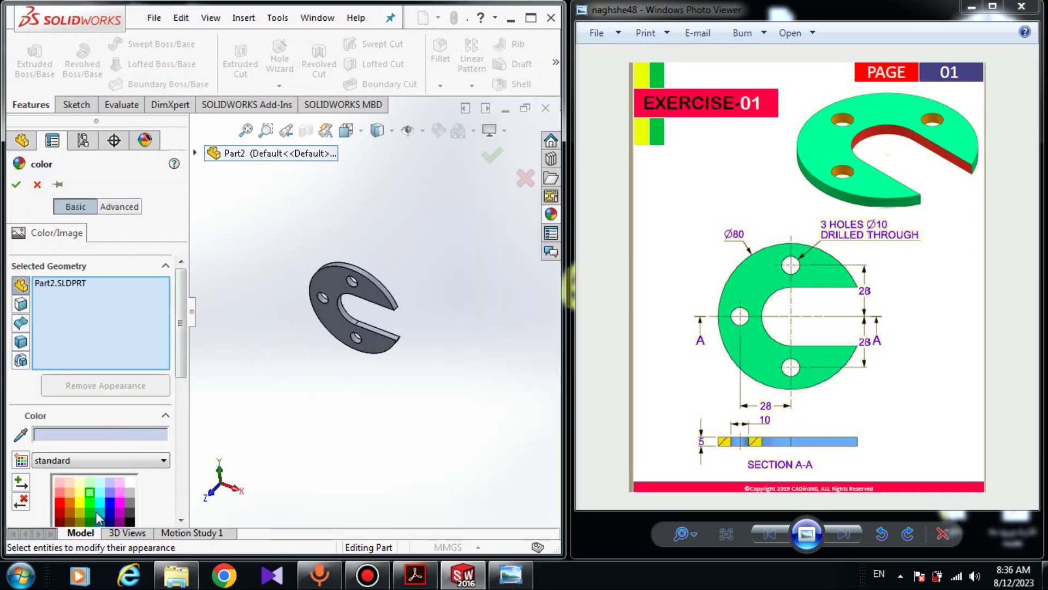
click(91, 500)
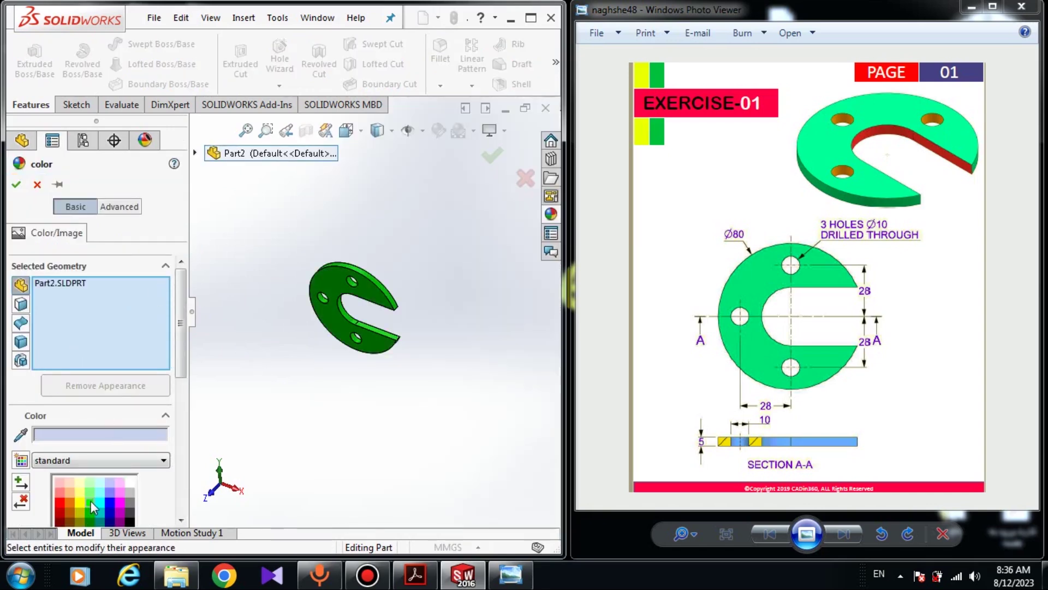
click(118, 503)
click(57, 500)
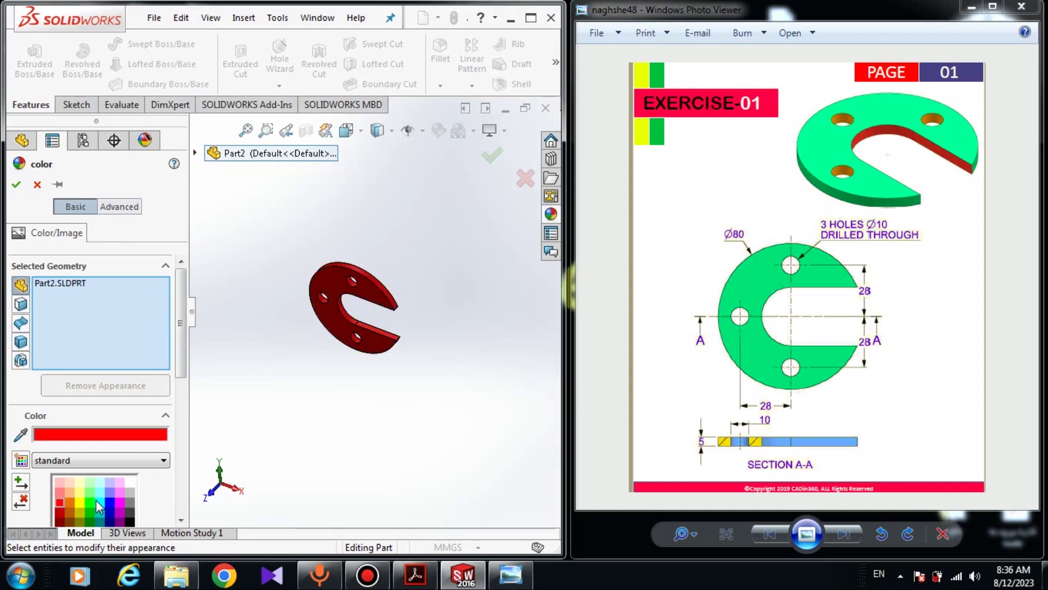
click(90, 500)
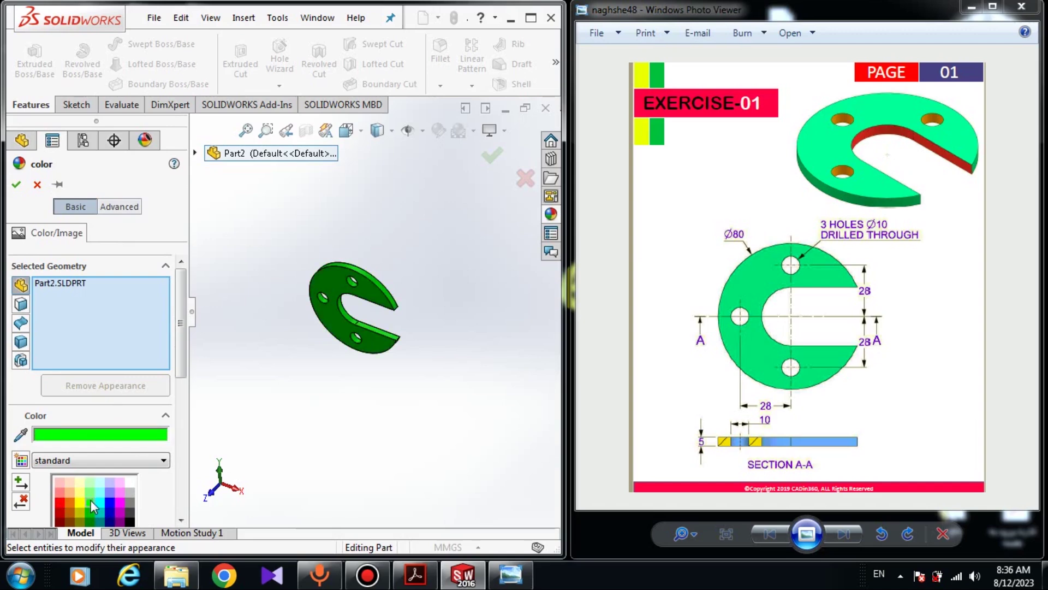
click(16, 185)
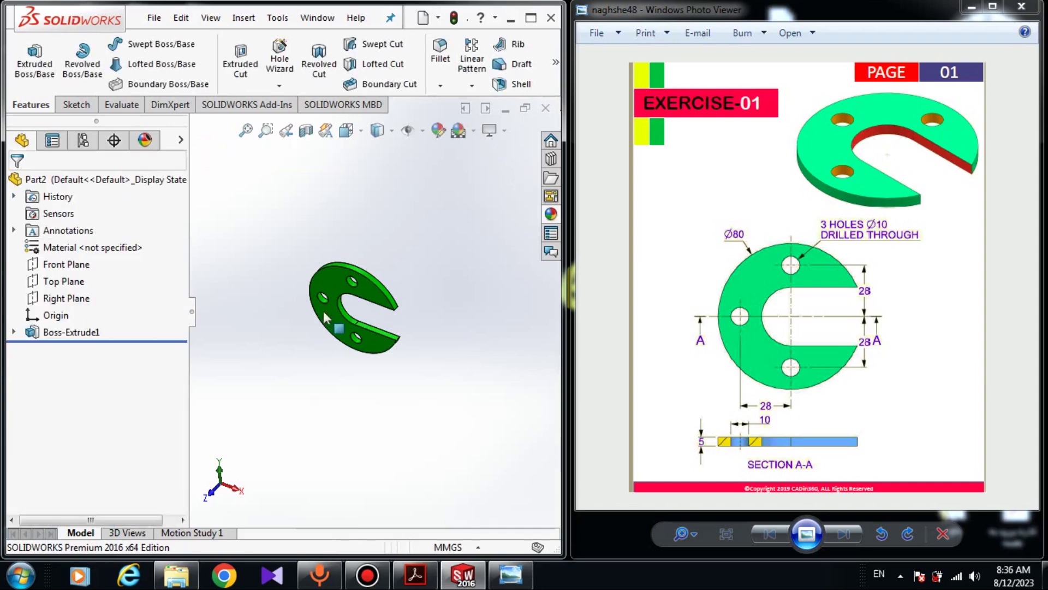
scroll(393, 338, down, 5)
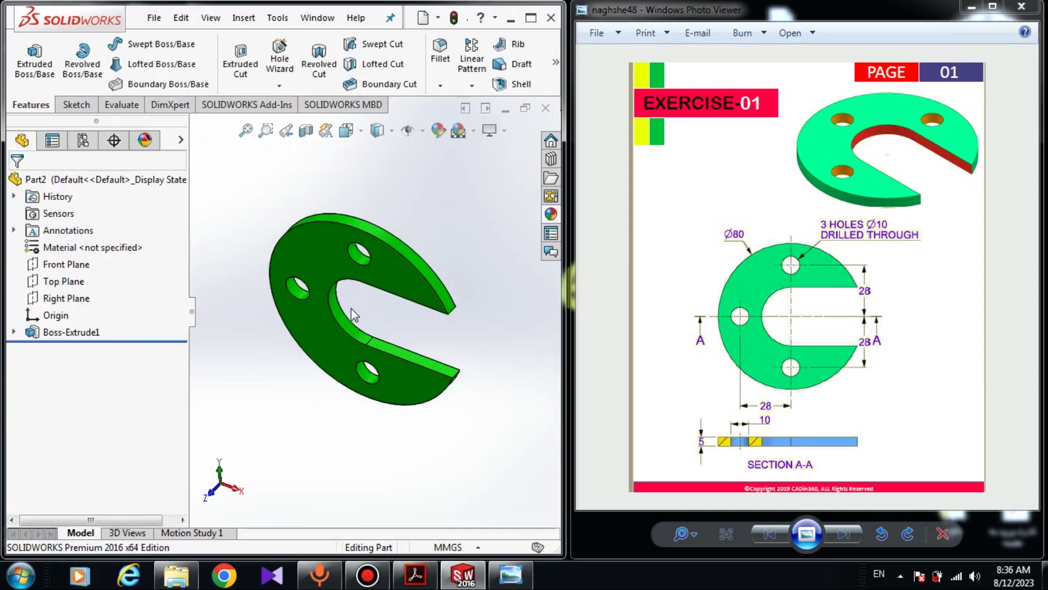